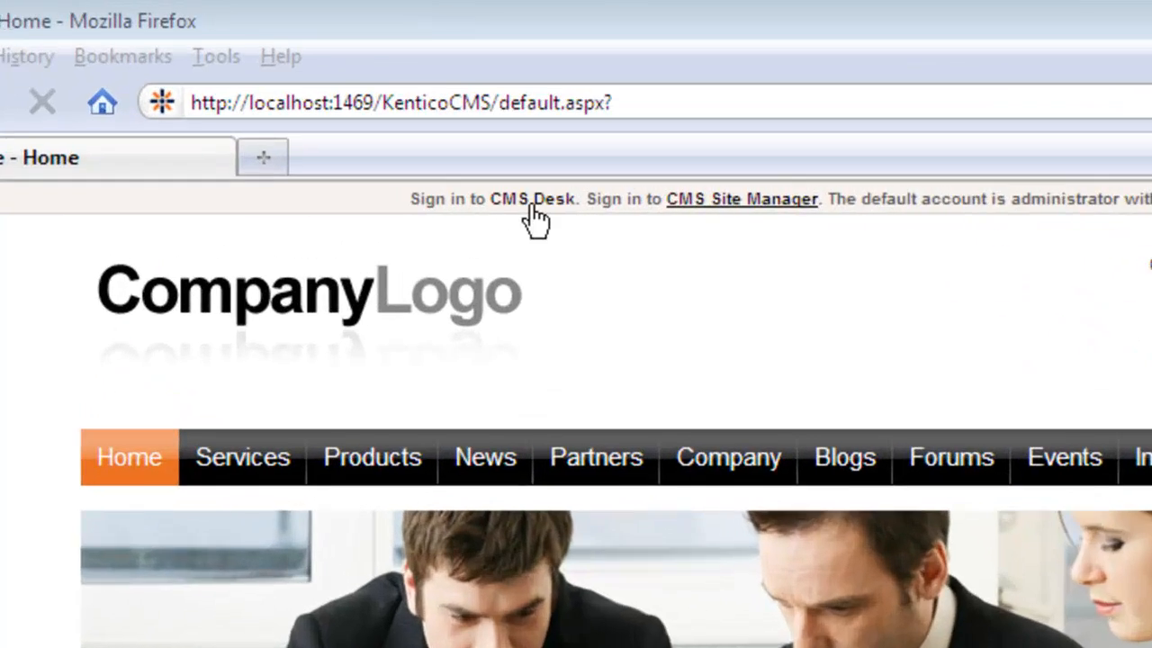
- Log on to CMS Desk with the prefilled user name and open the BizForms tool
click(404, 108)
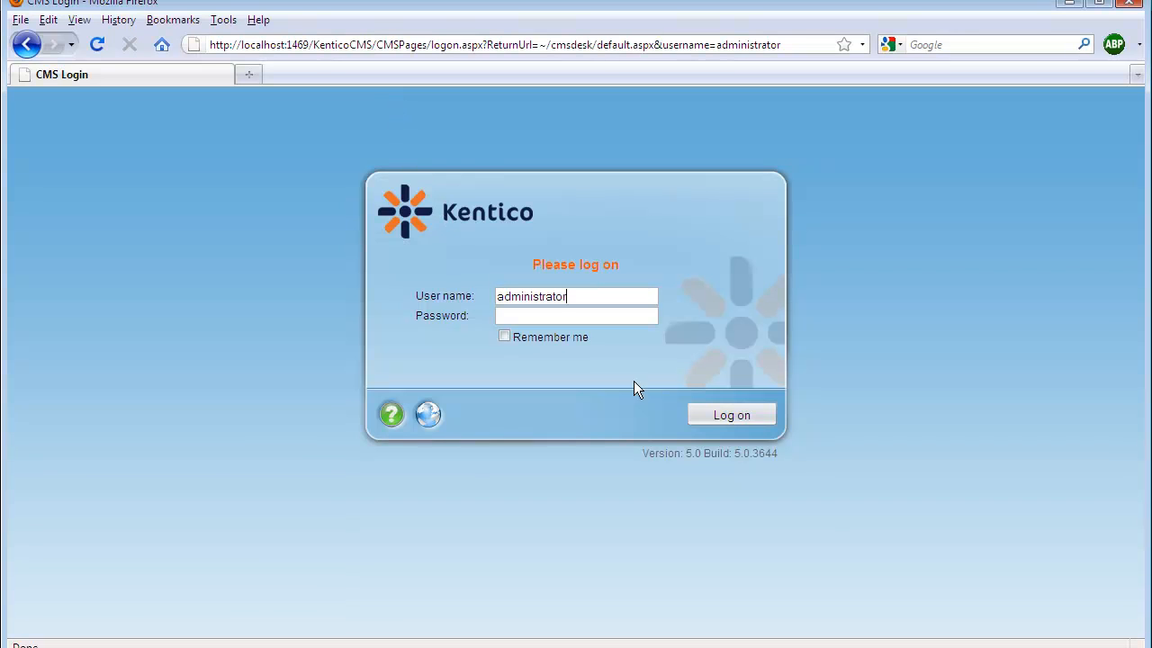
click(733, 414)
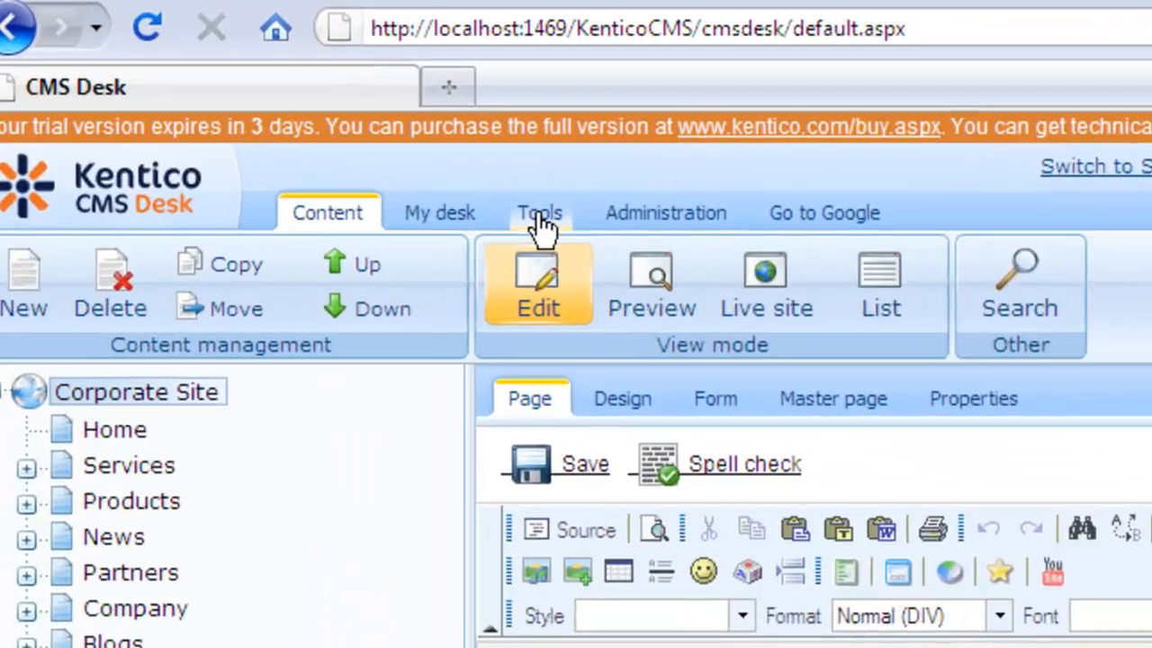
click(326, 150)
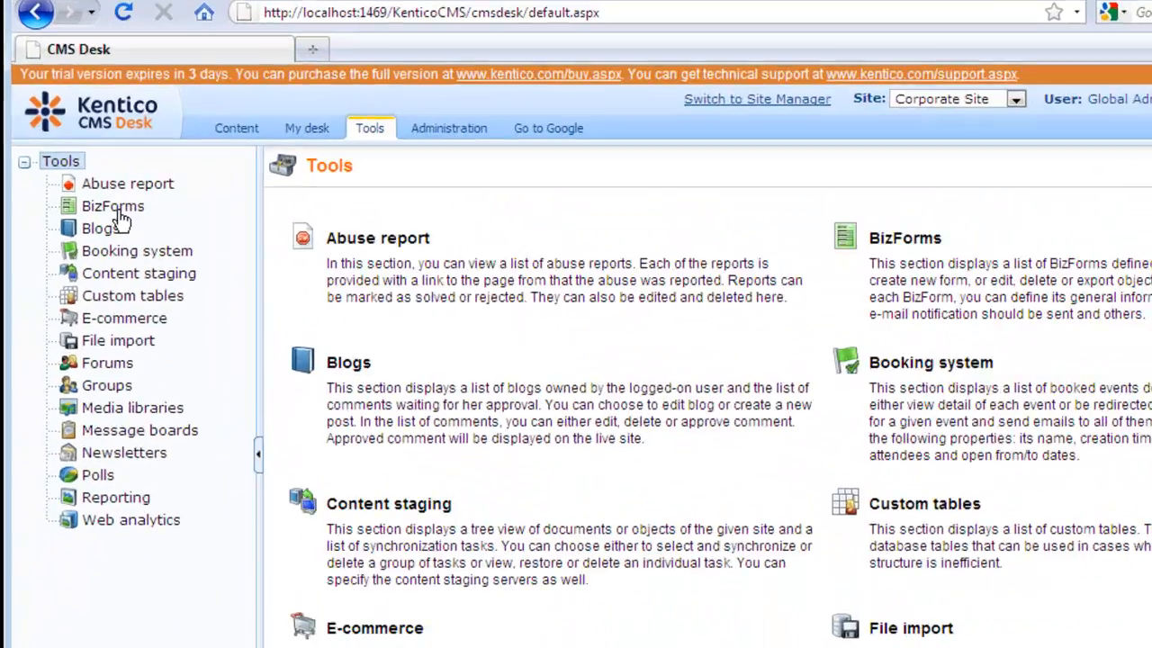
click(120, 214)
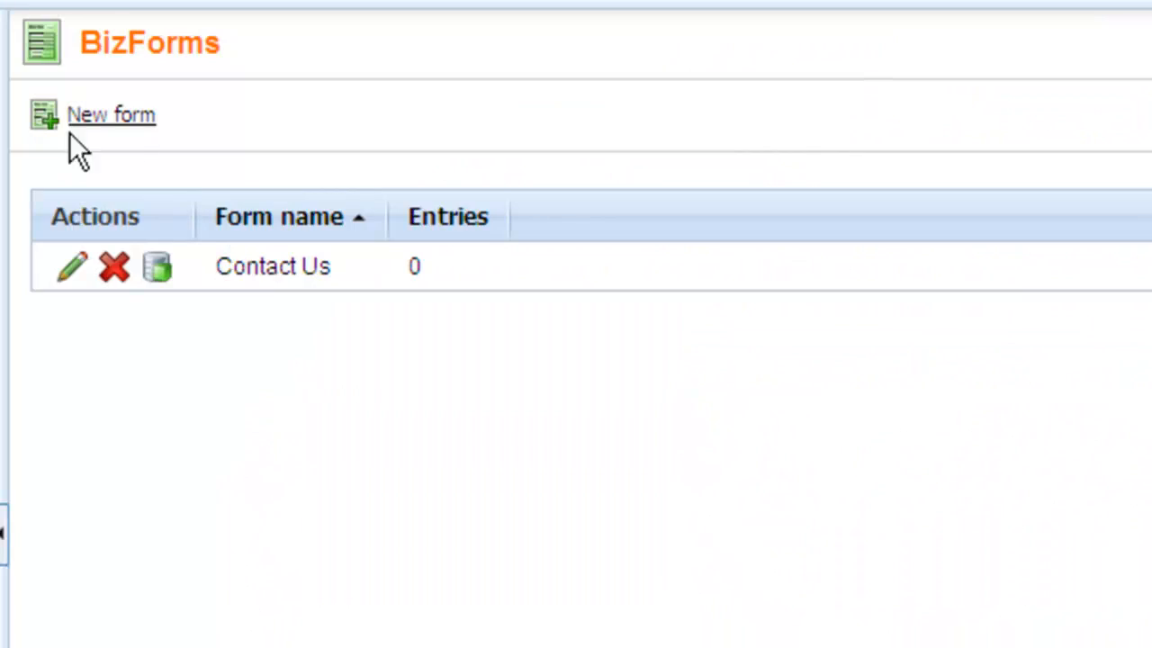
- Create a new BizForm with display name "Customer Name" and CustomerName as both code name and table name
click(126, 126)
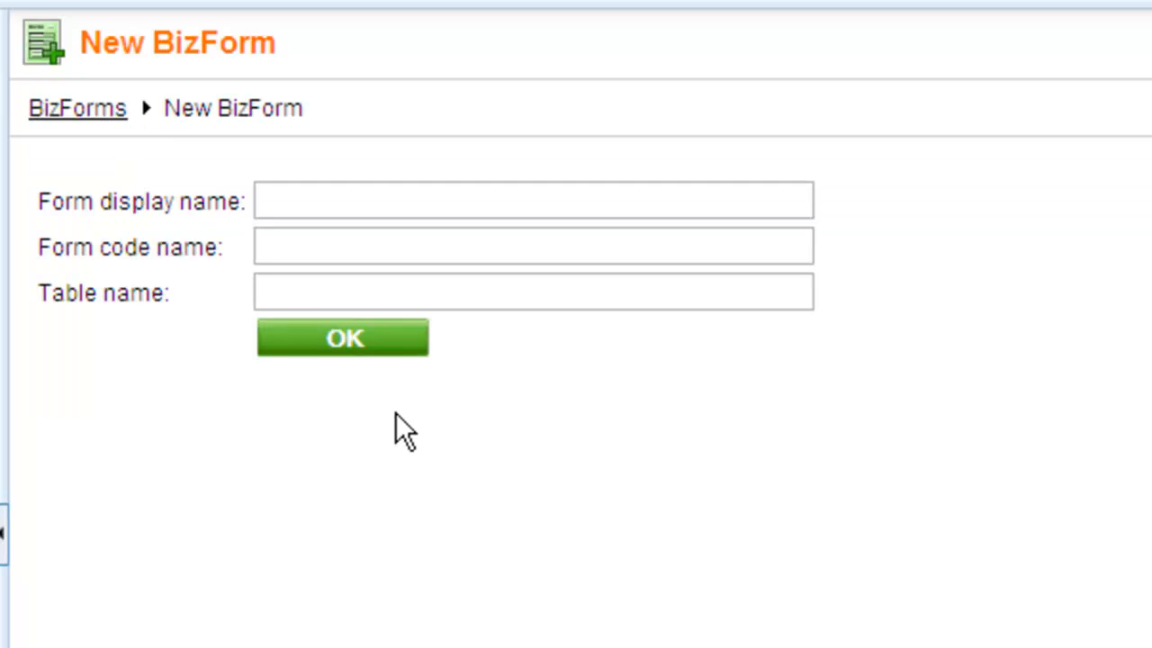
click(314, 210)
text(Customer Name)
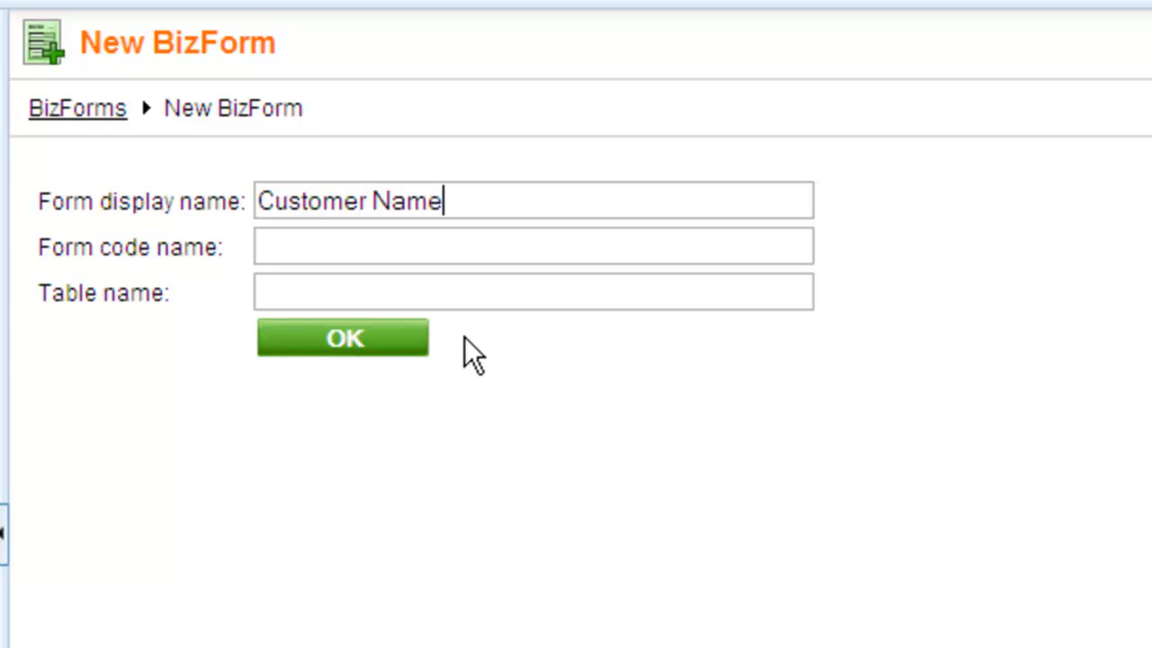
key(Tab)
text(Custom)
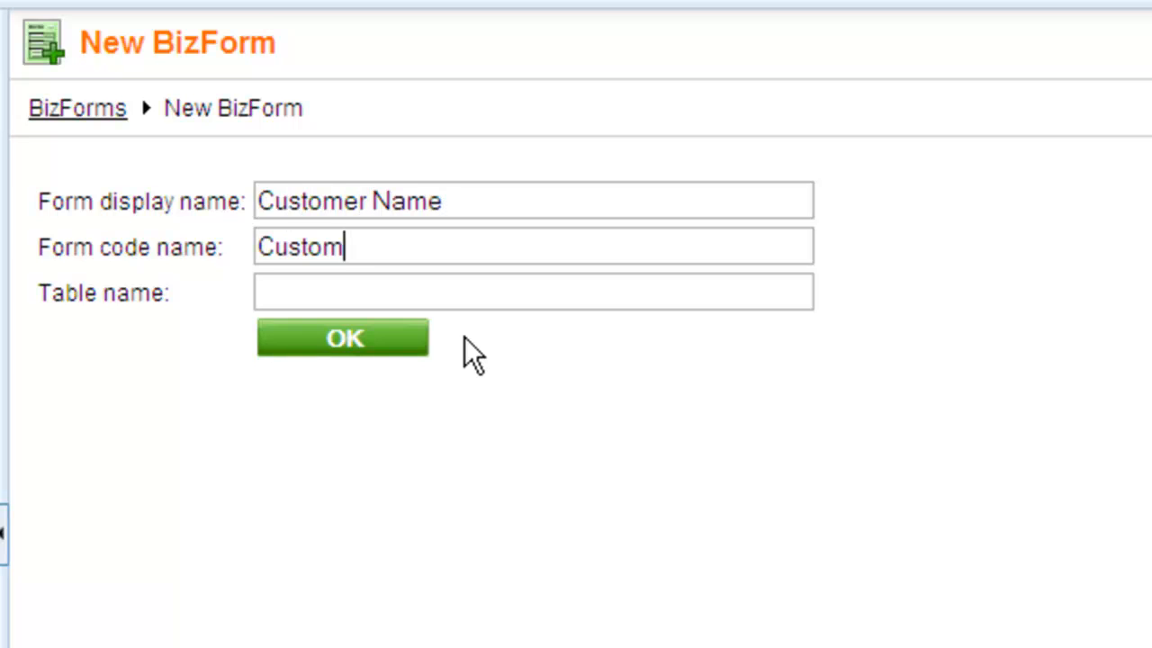
text(erName)
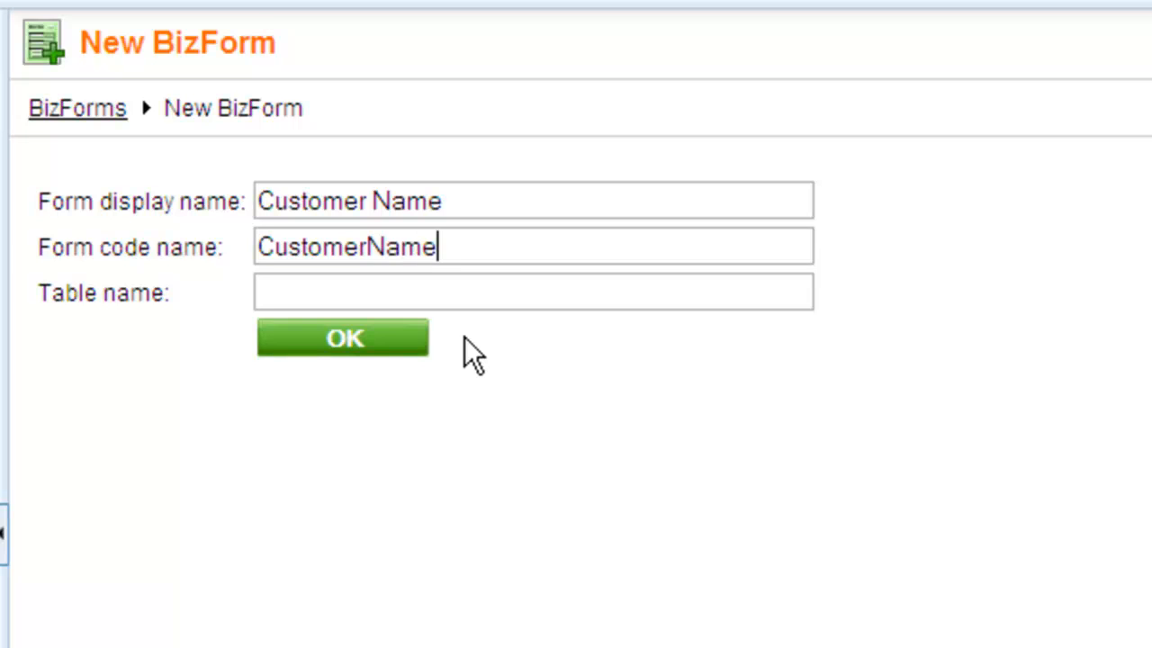
key(Tab)
text(Cus)
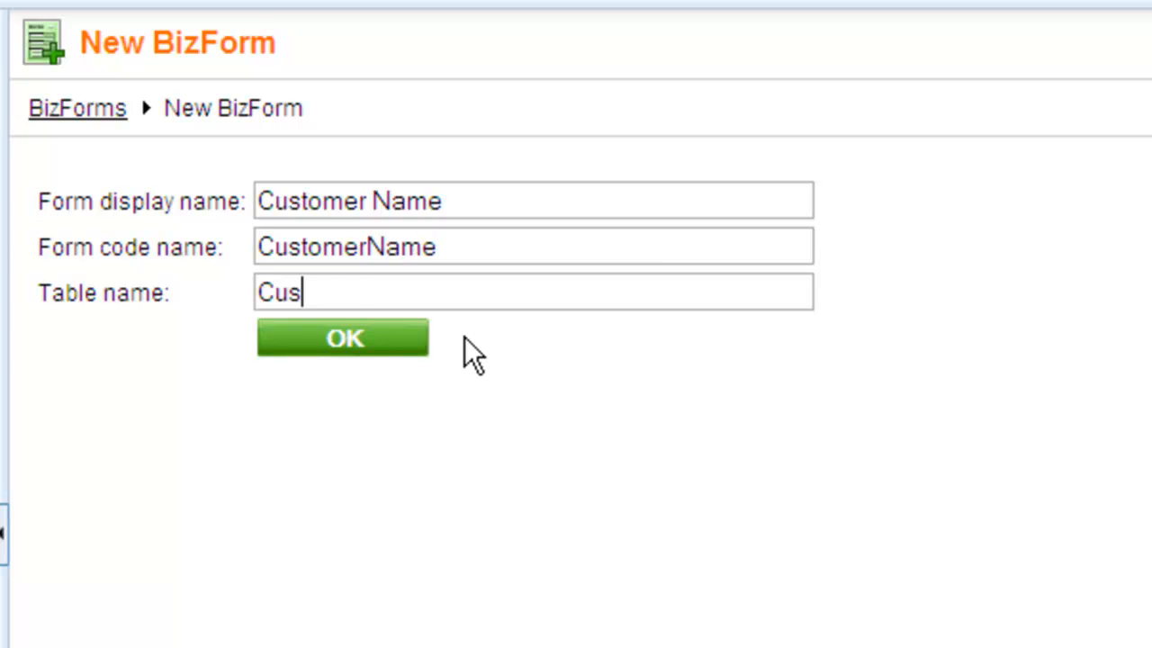
text(tomerName)
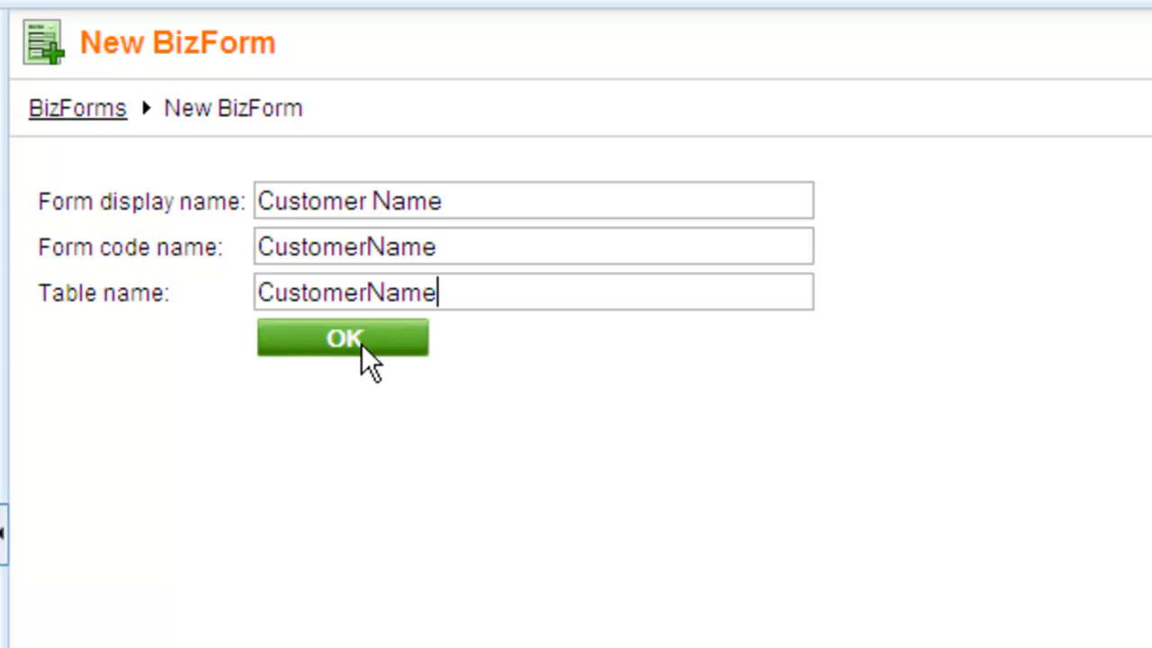
click(359, 343)
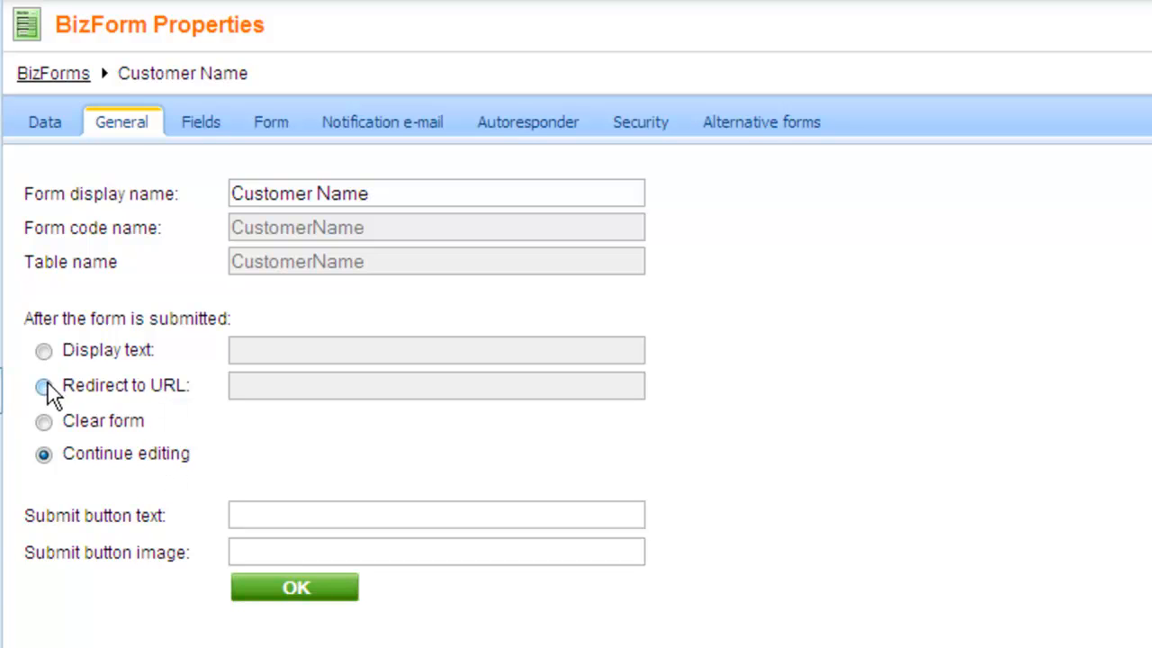
- Make the form display "Thanks for the Submission" after submission, set the submit button text to "Thanks!", and save
click(44, 351)
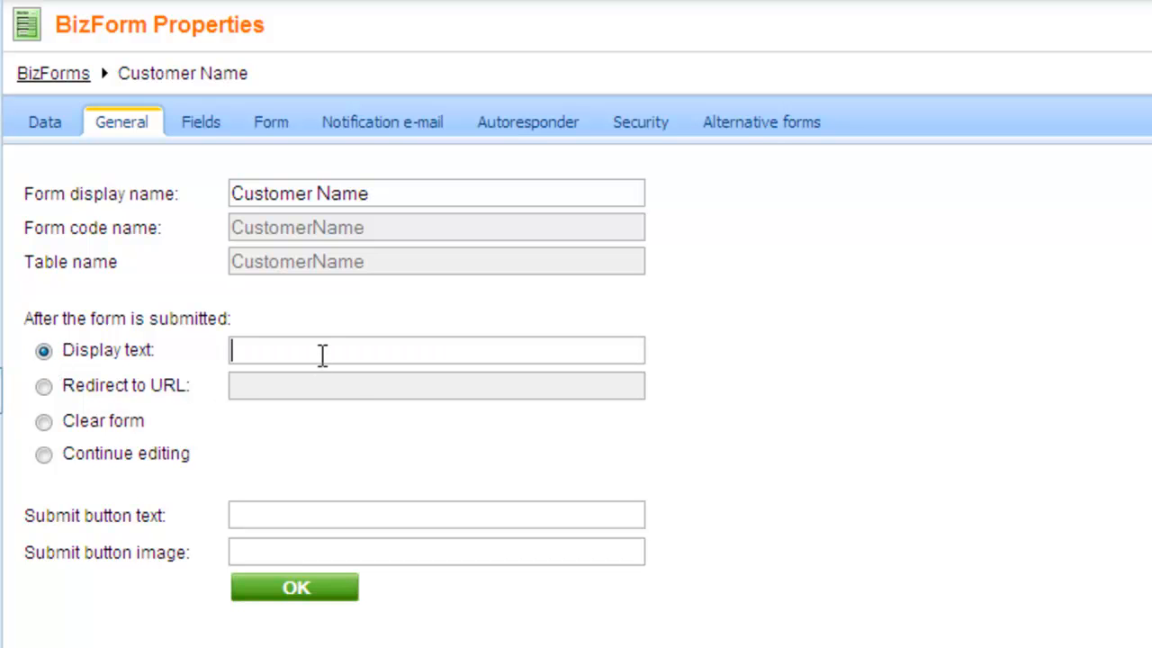
text(Thankas)
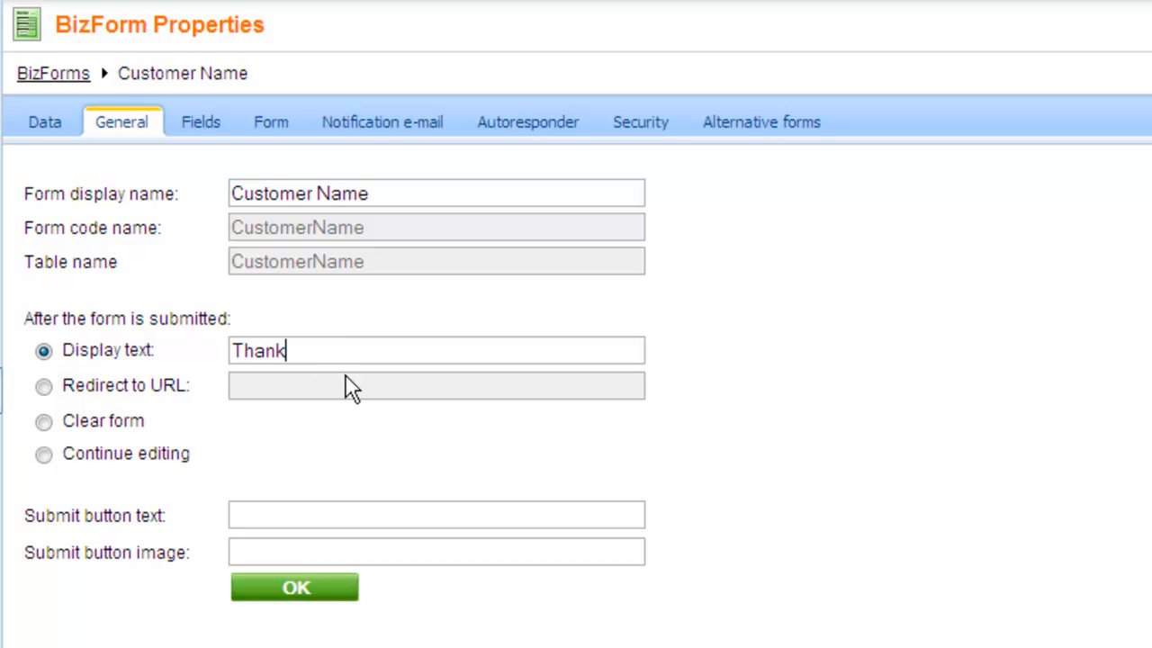
key(BackSpace)
key(BackSpace)
text(s for the Submission)
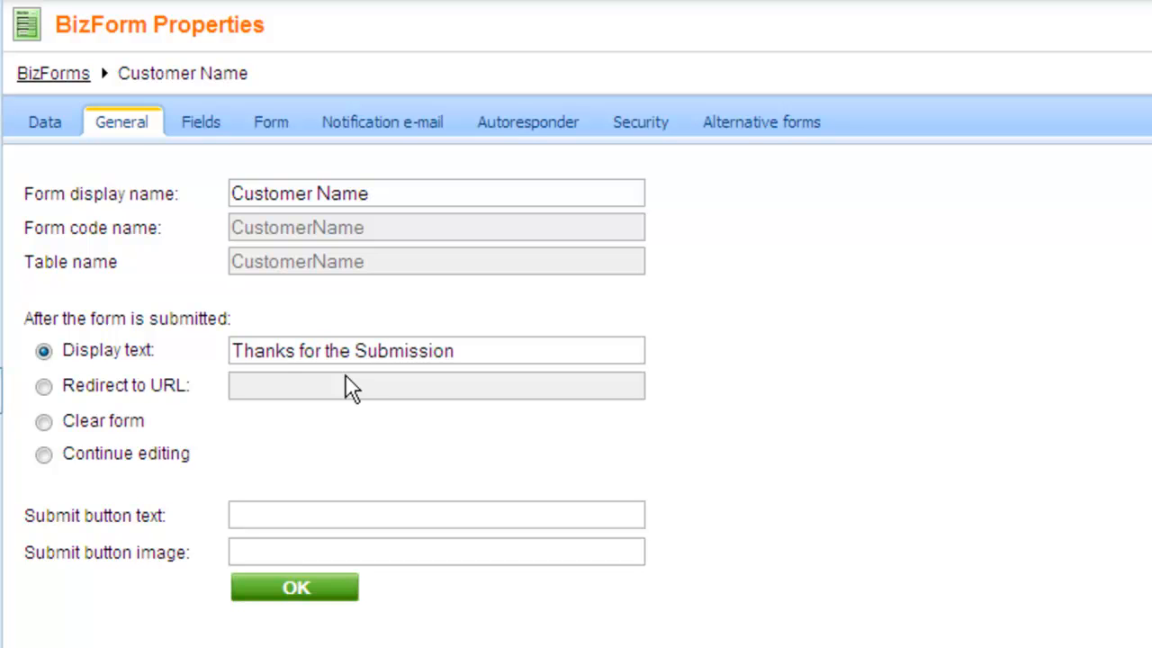
click(244, 516)
text(Thanks!)
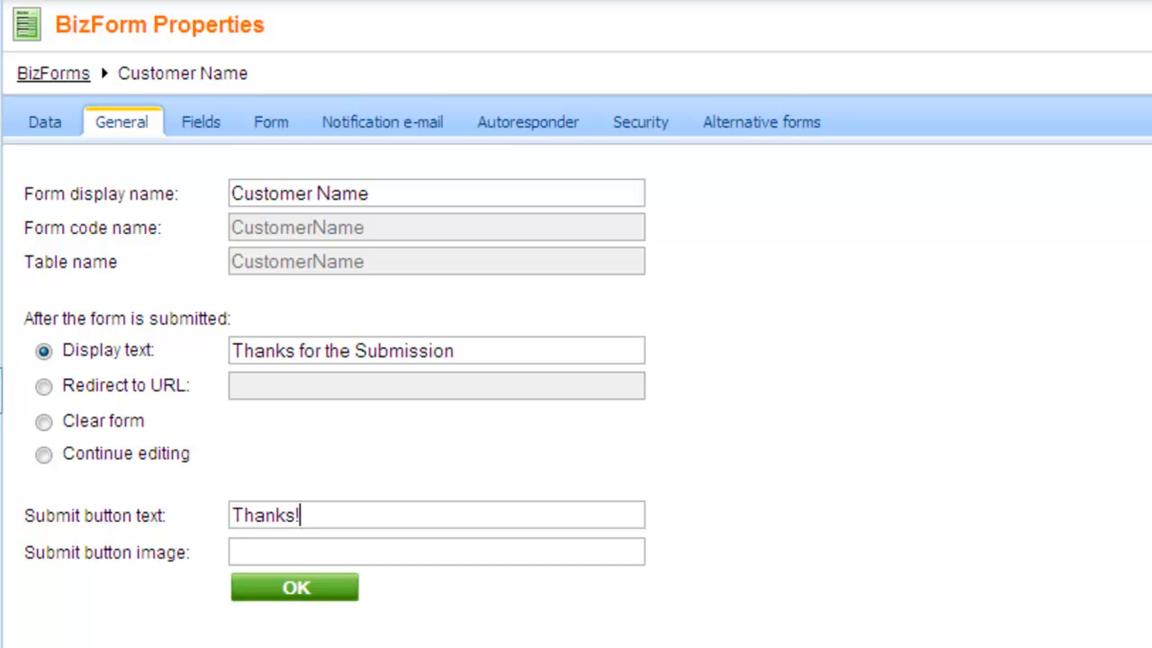
click(279, 589)
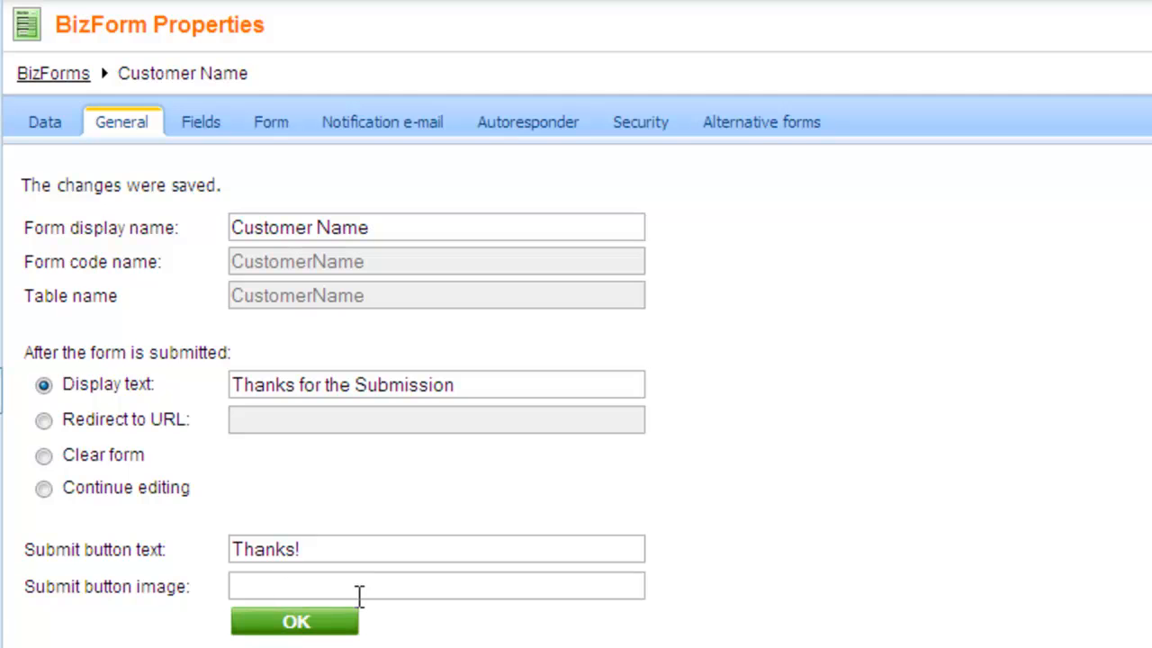
- Add a text box field with column name CustomerName, caption "Name" and maximum length 100, and save it
click(209, 115)
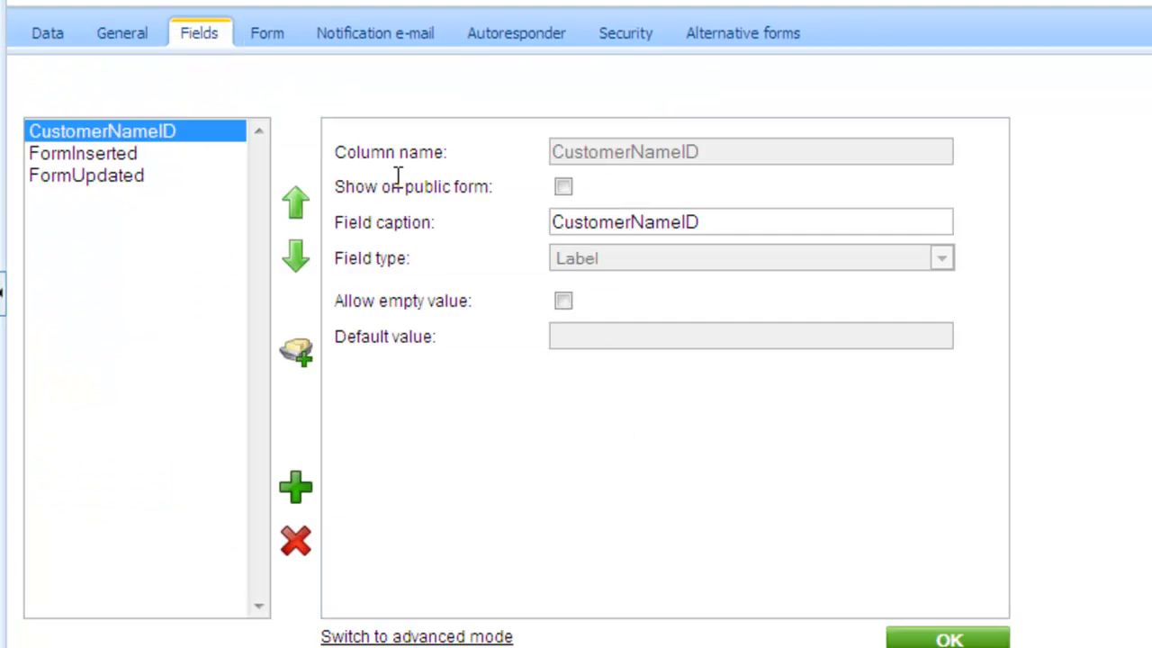
click(299, 493)
click(591, 154)
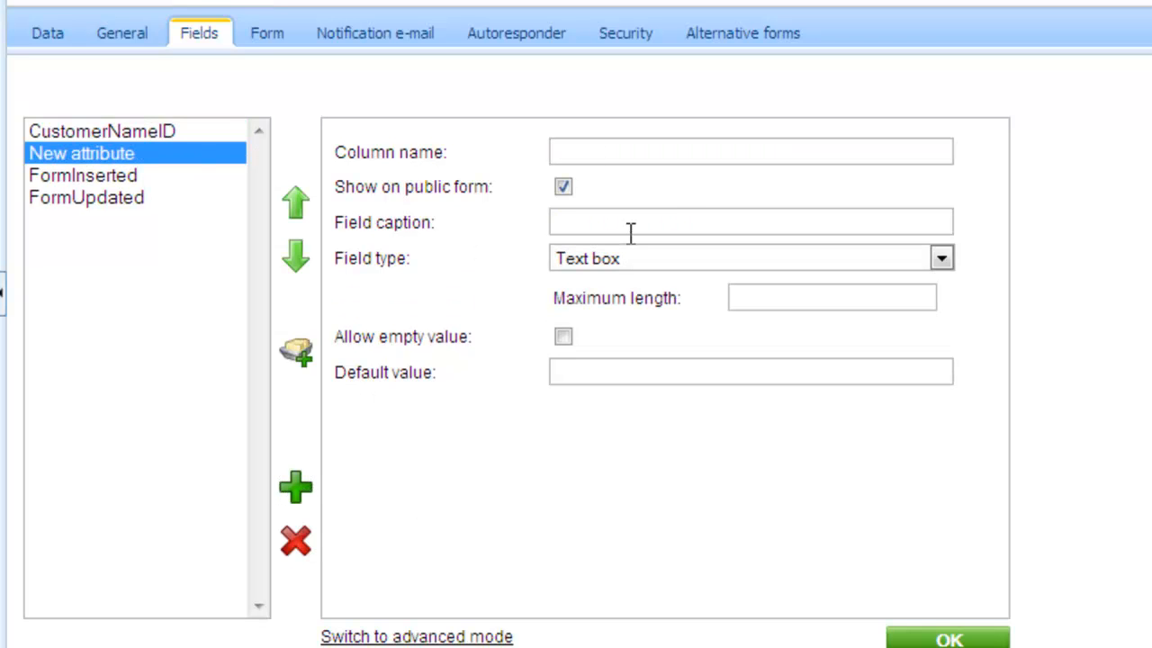
text(Custome)
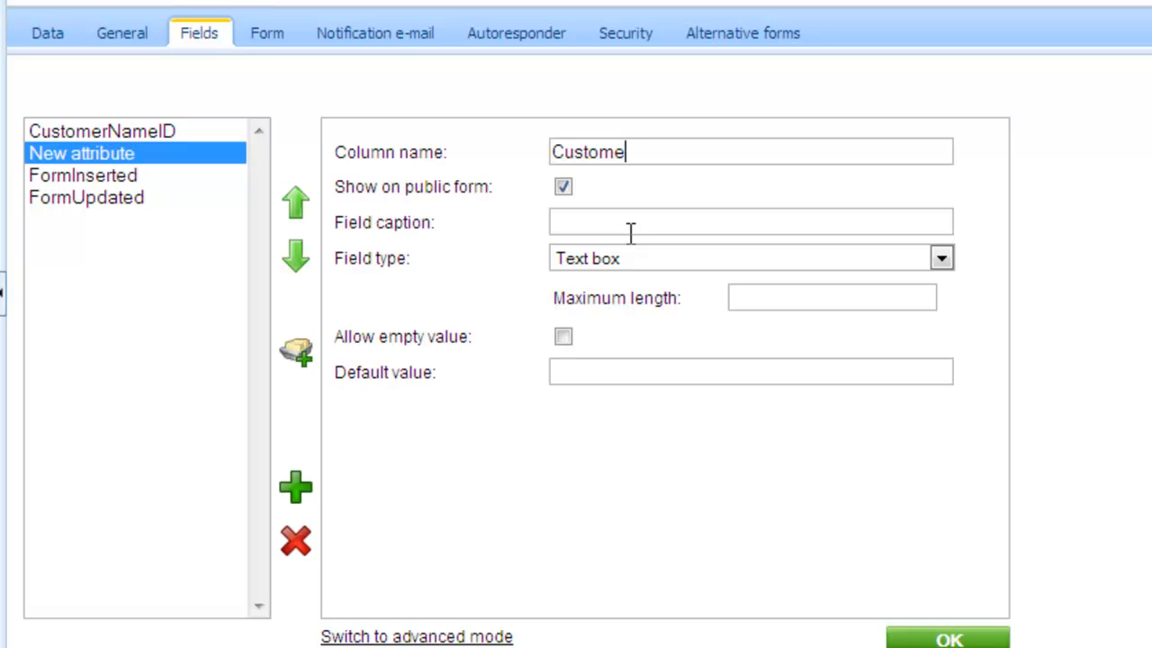
text(rName)
click(586, 223)
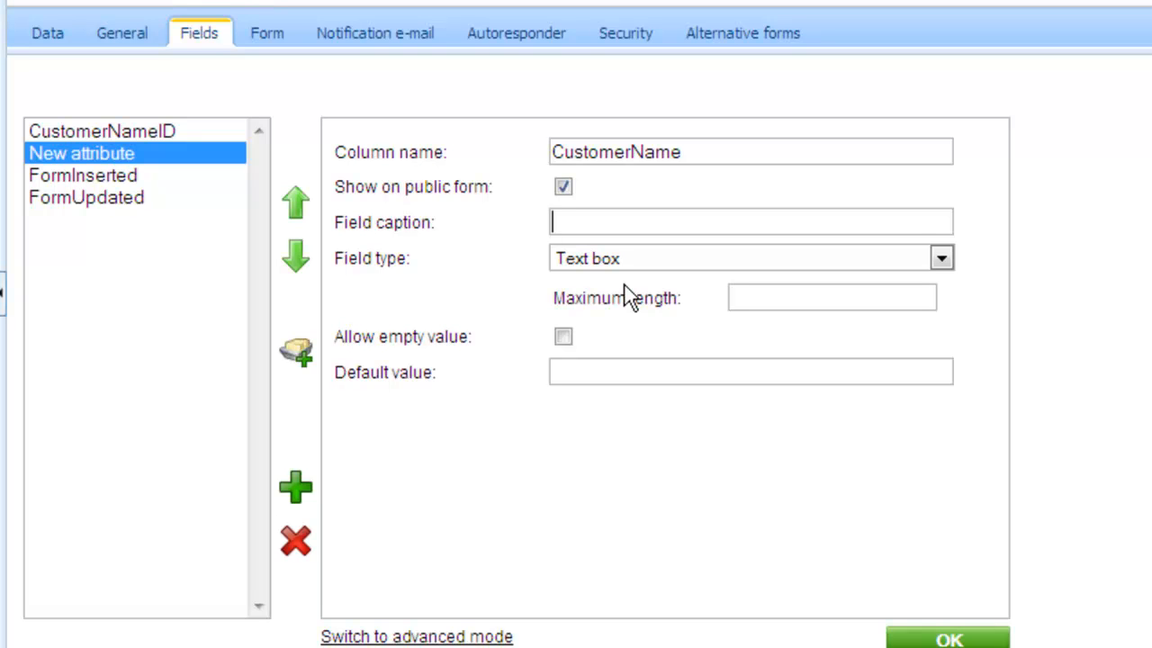
text(Name)
click(941, 259)
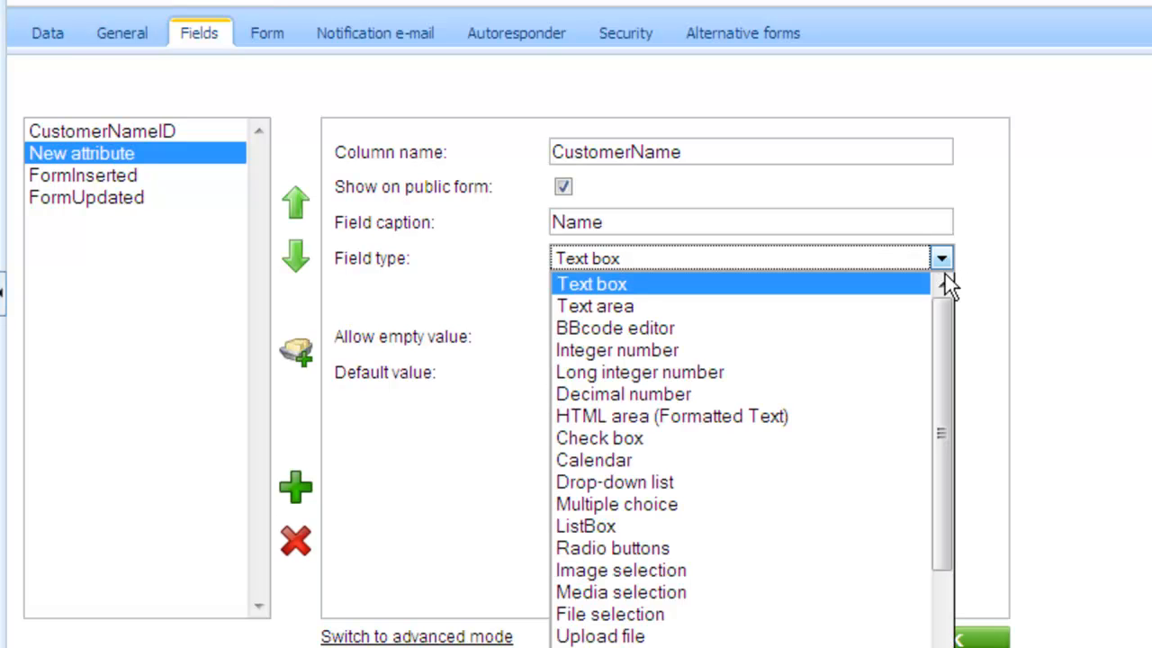
click(752, 286)
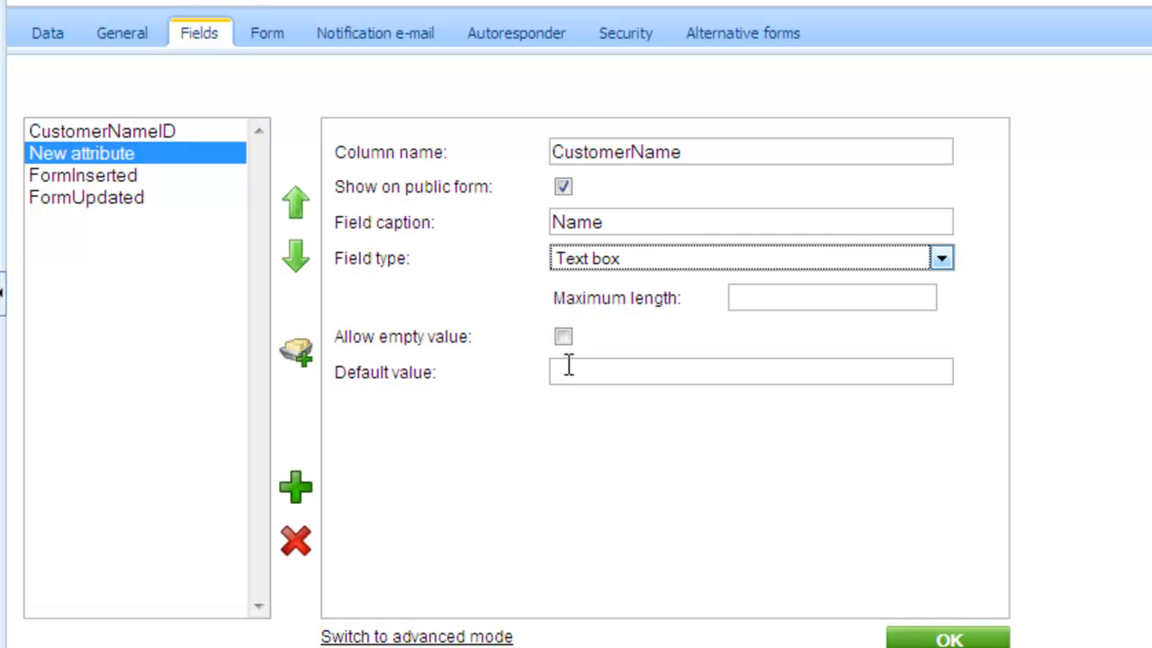
click(786, 306)
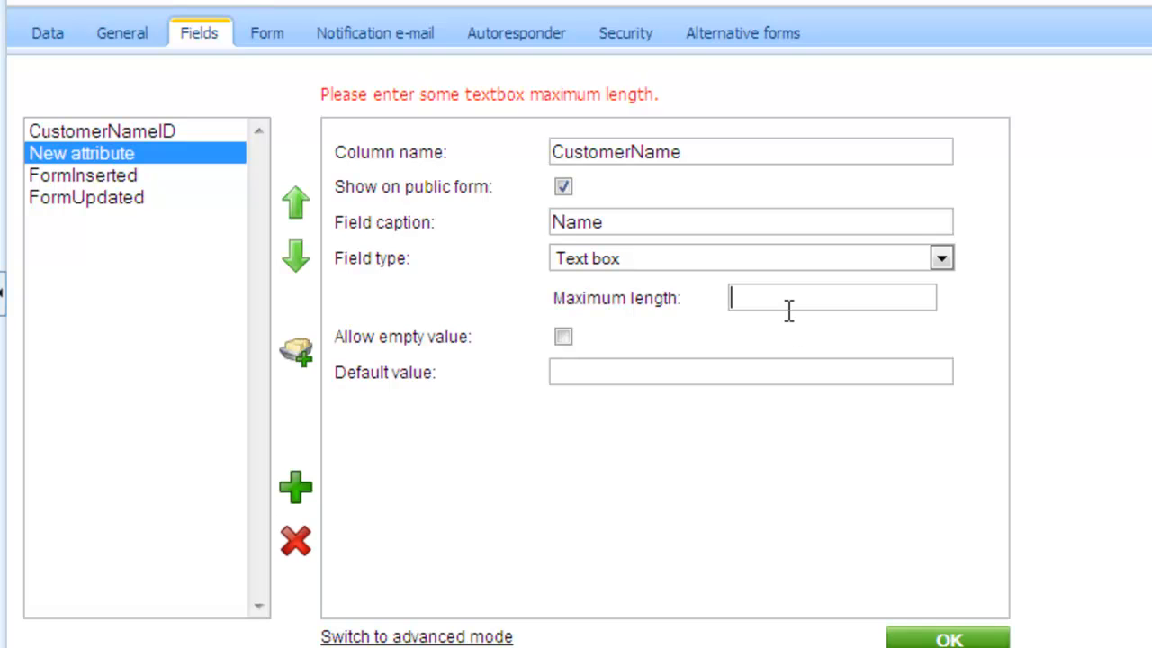
text(100)
click(940, 640)
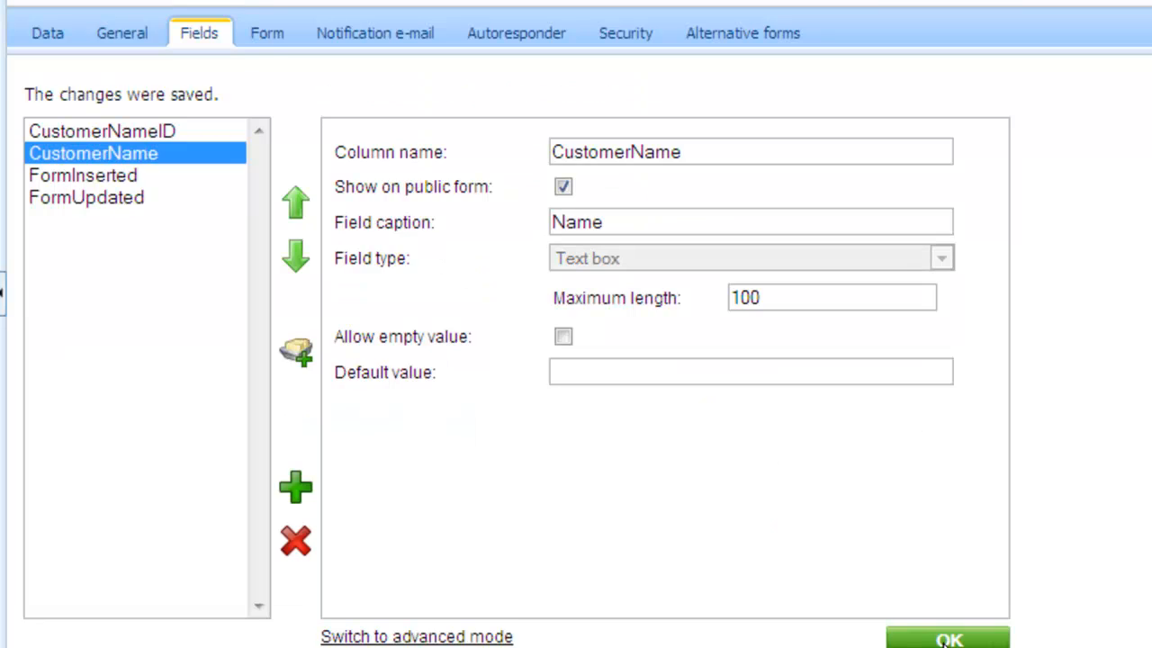
- Add an E-mail type field with column name CustomerEmail and caption "Email", and save it
click(297, 487)
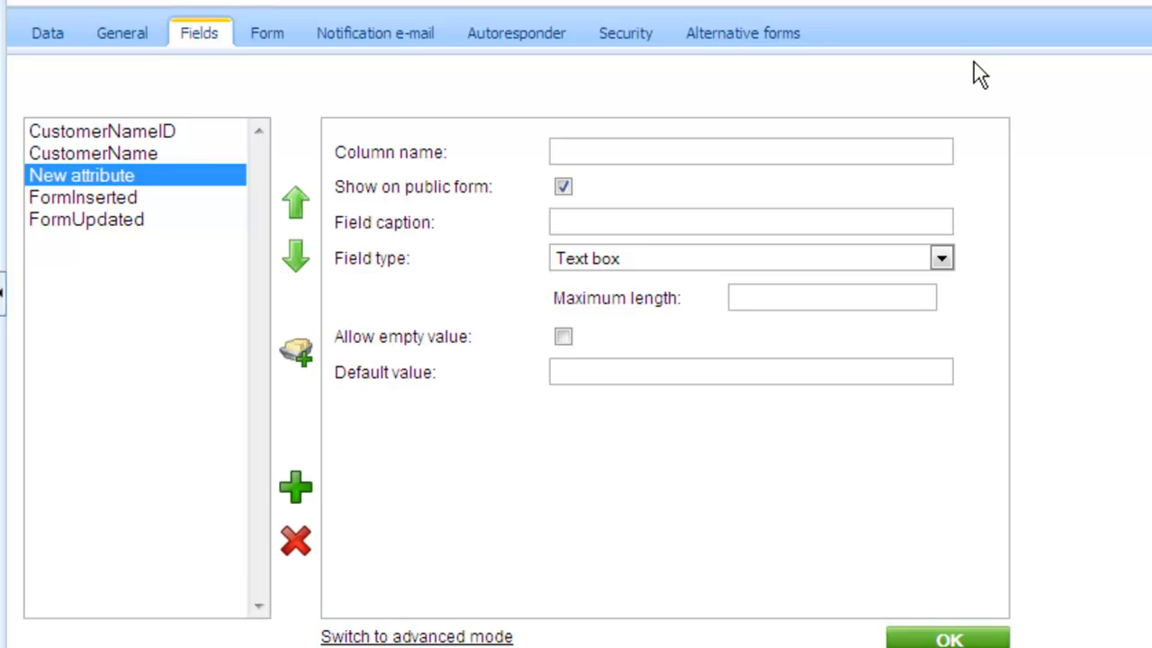
click(678, 154)
text(CustomerEmail)
click(612, 222)
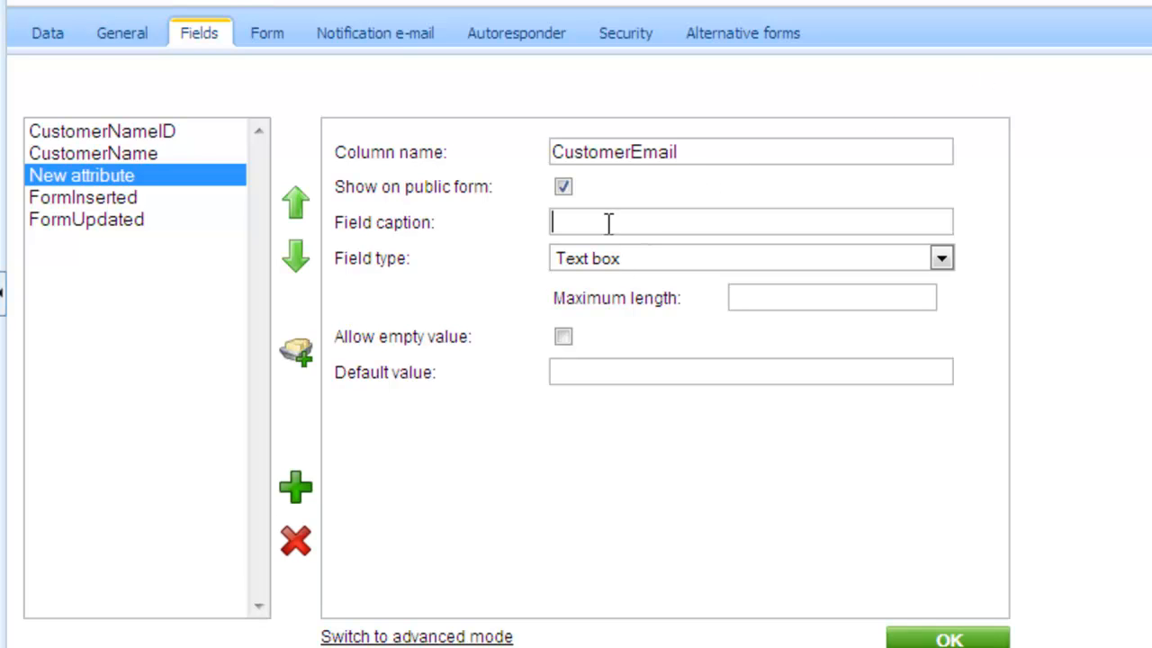
text(Email)
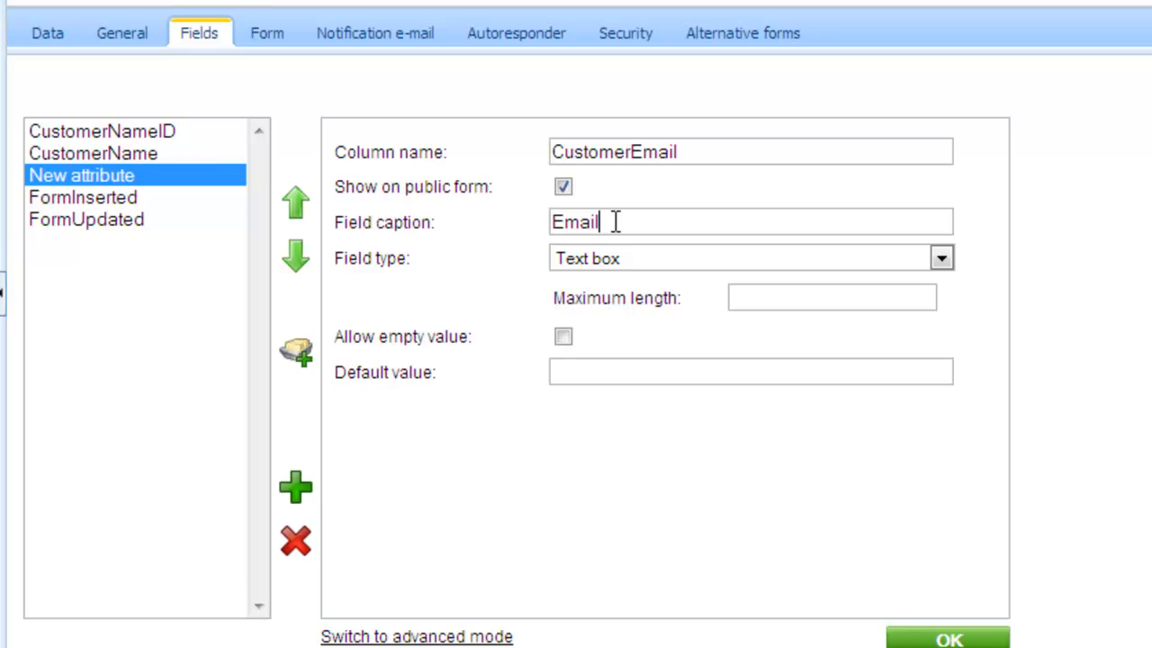
click(941, 261)
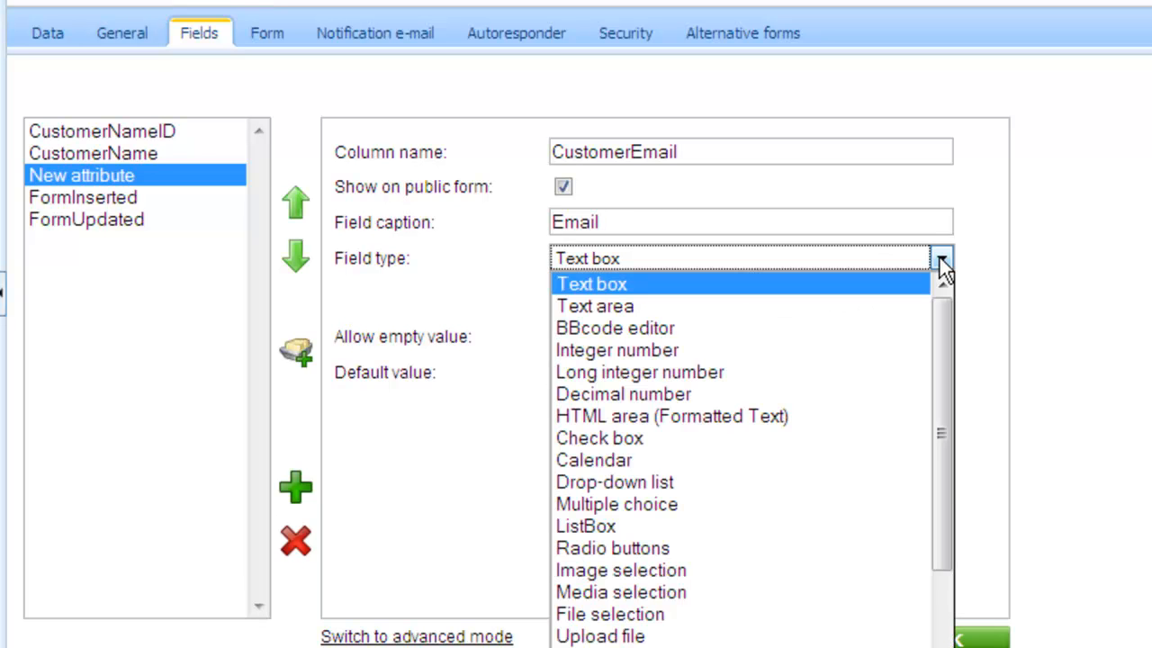
click(720, 646)
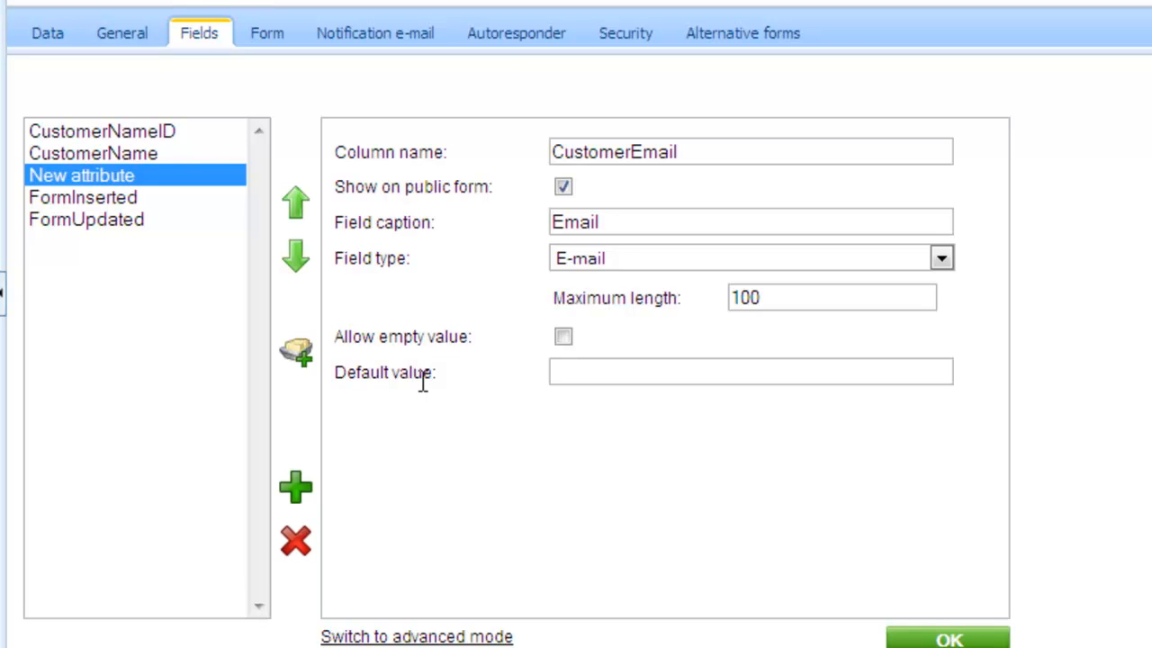
click(950, 638)
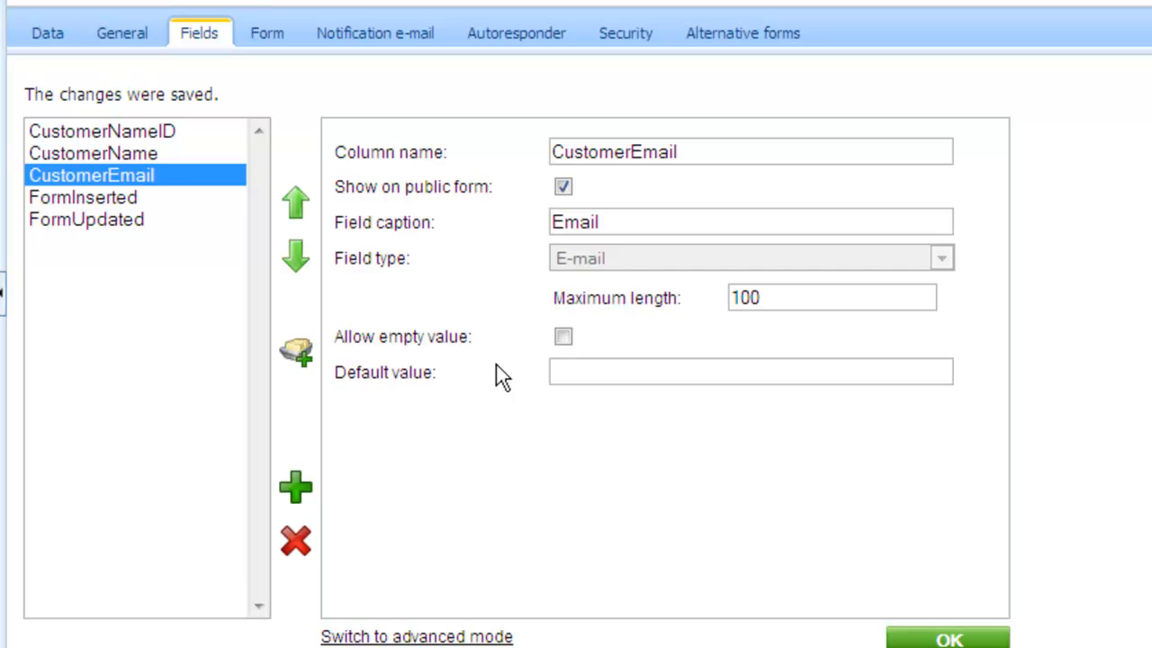
- Reorder the form fields so CustomerName comes first and CustomerEmail second, above CustomerNameID
click(296, 205)
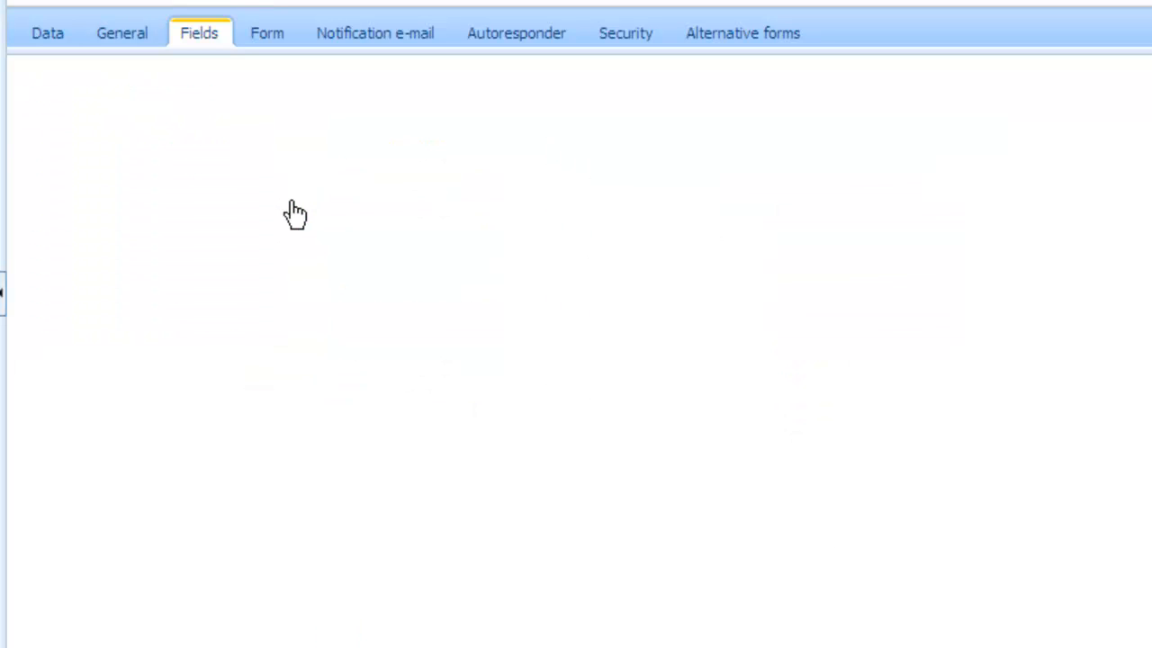
click(296, 206)
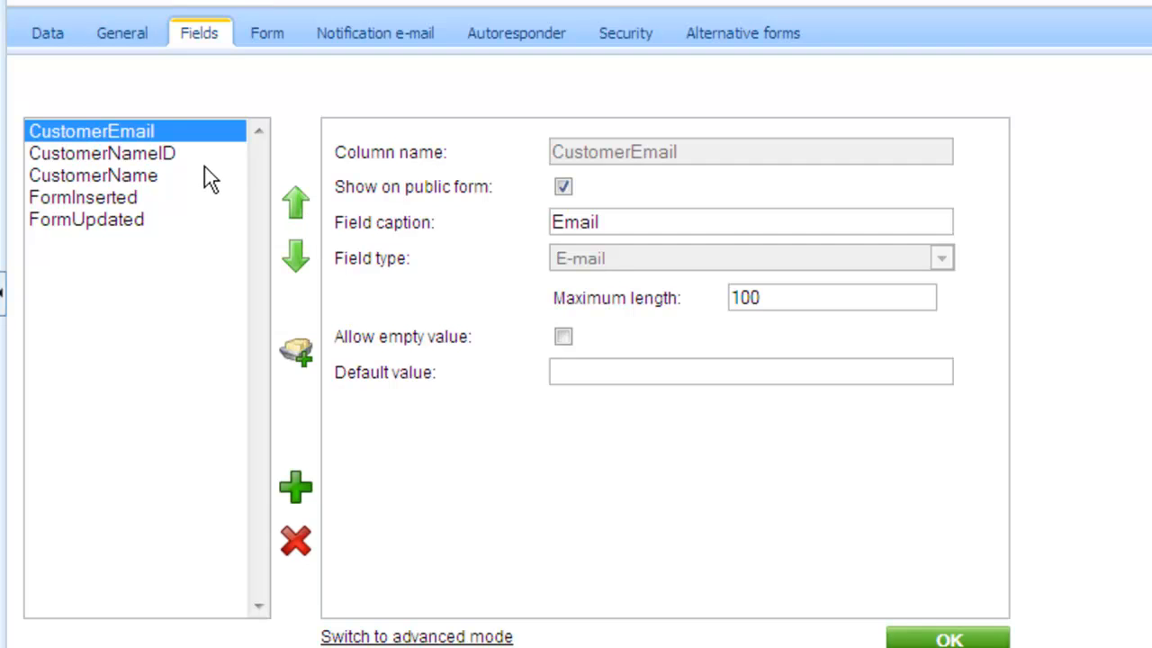
click(172, 178)
click(299, 205)
click(303, 211)
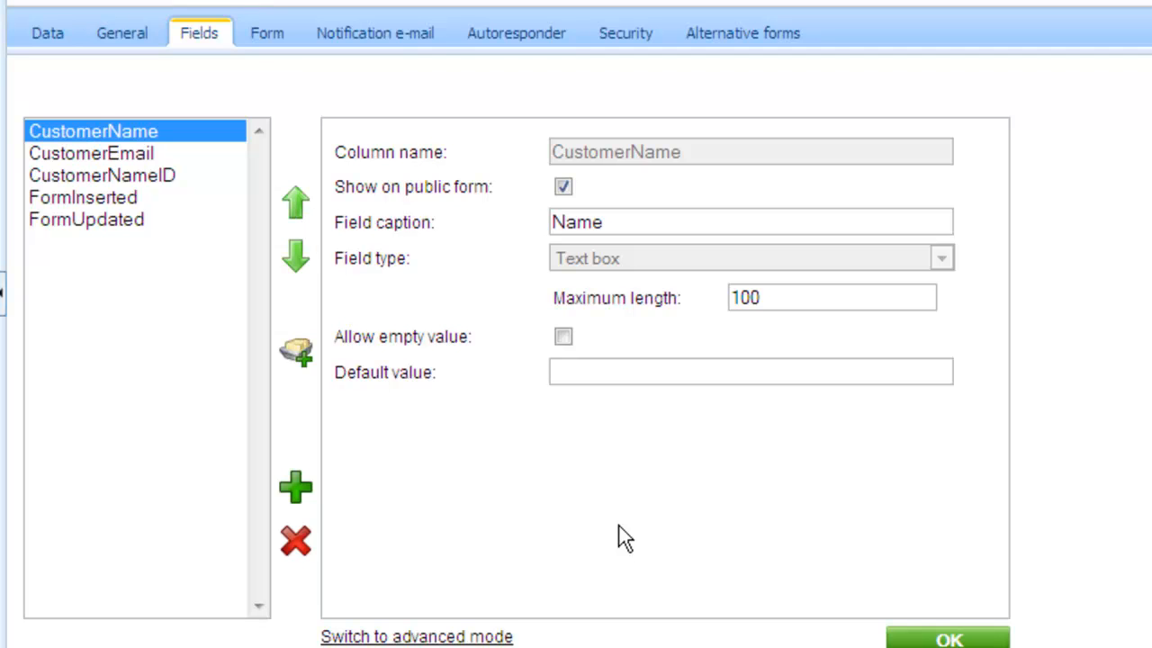
- Enable the custom form layout for the Customer Name form
click(270, 36)
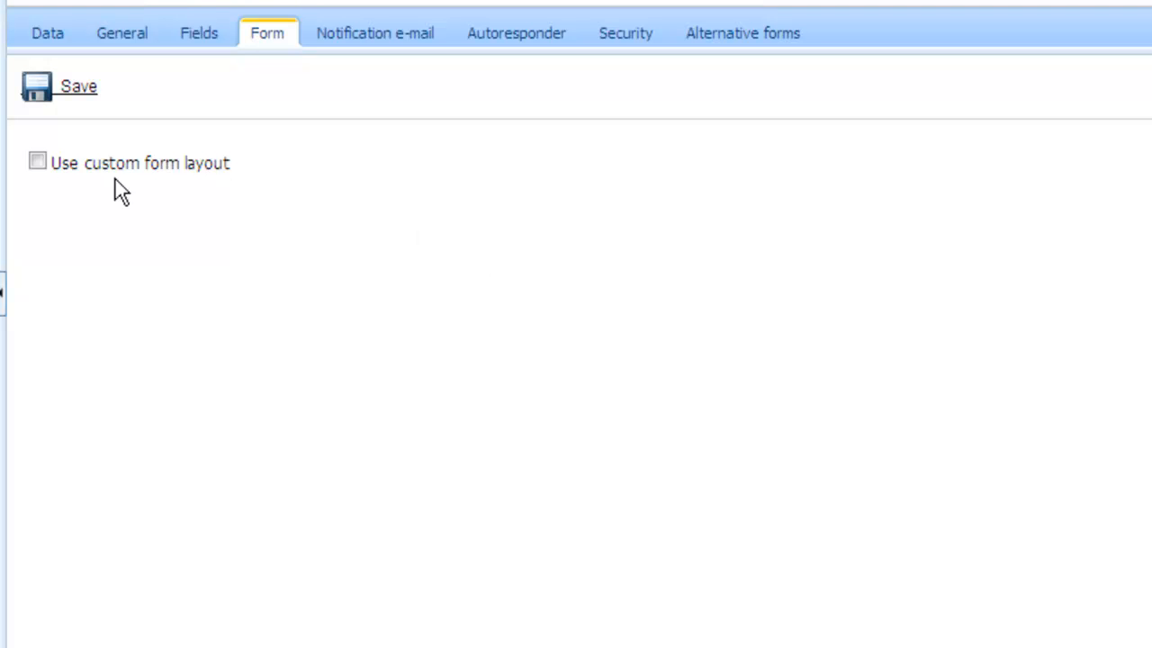
click(38, 163)
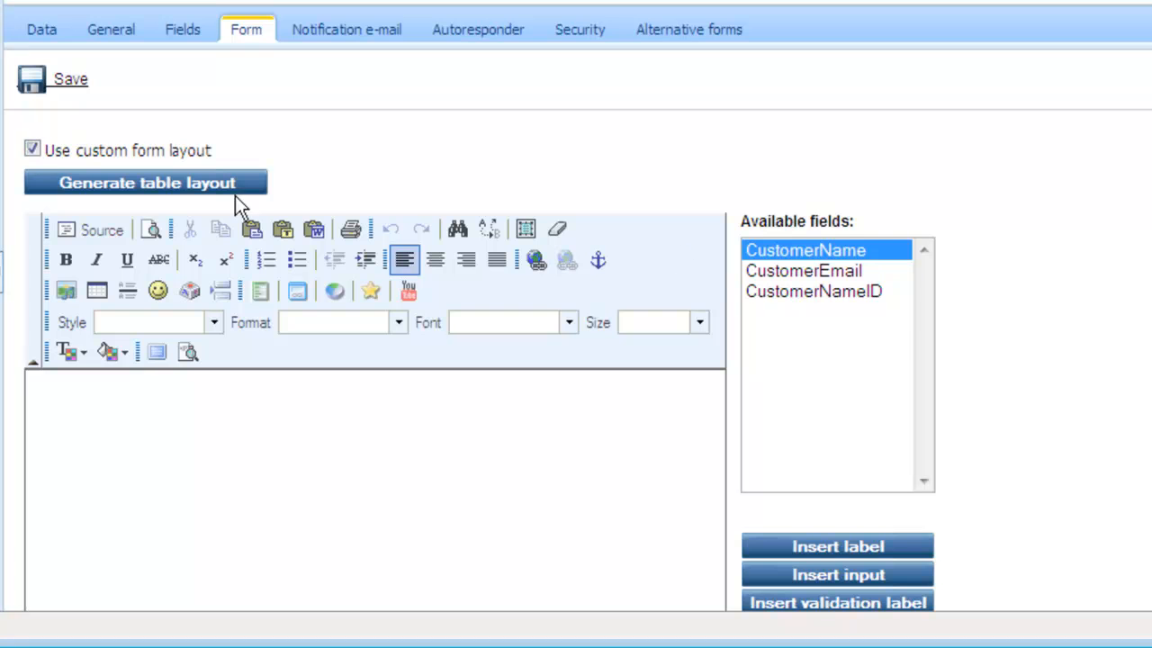
- Generate a table layout for the form fields, and discard it by disabling and re-enabling the custom form layout
scroll(576, 331, down, 1)
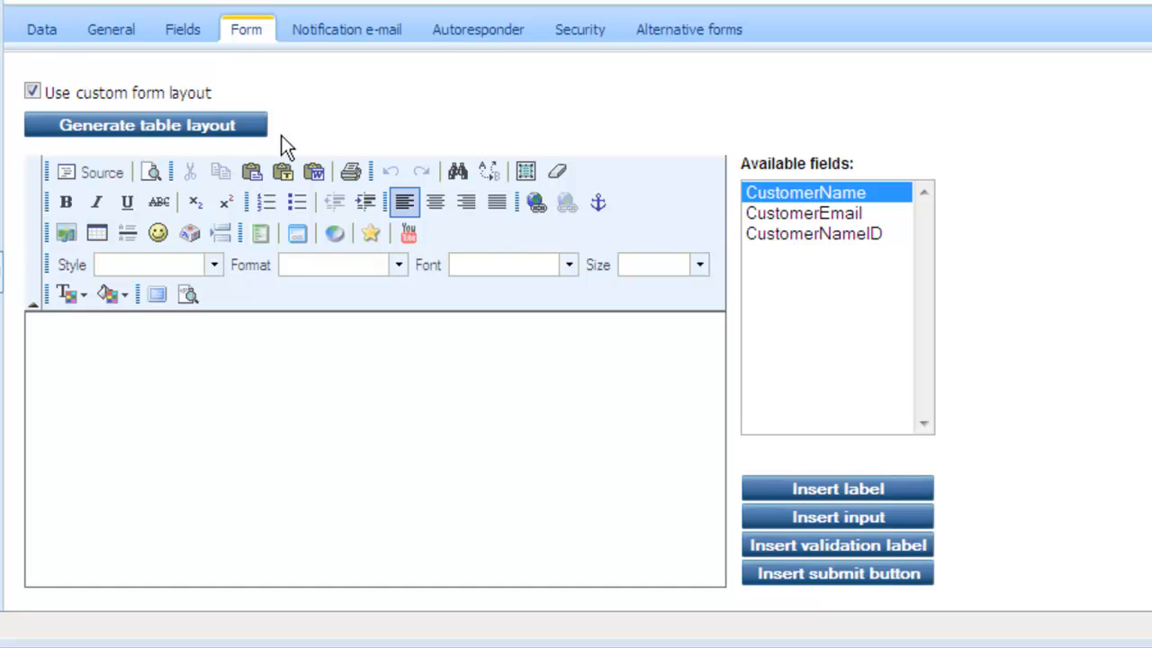
click(204, 123)
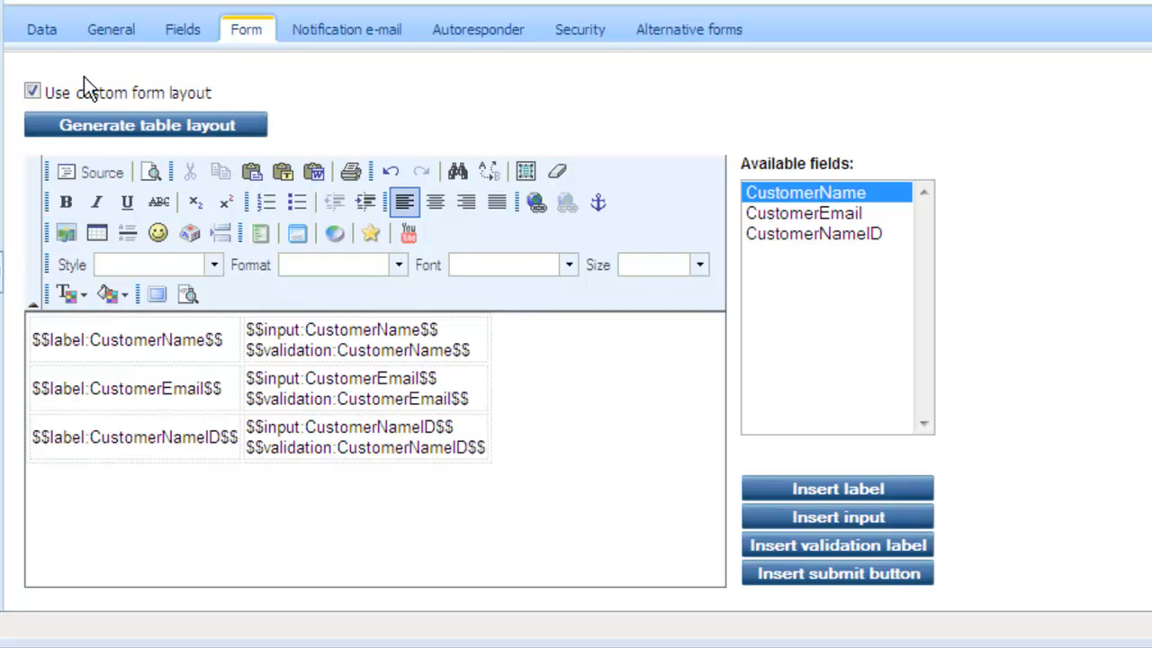
click(33, 93)
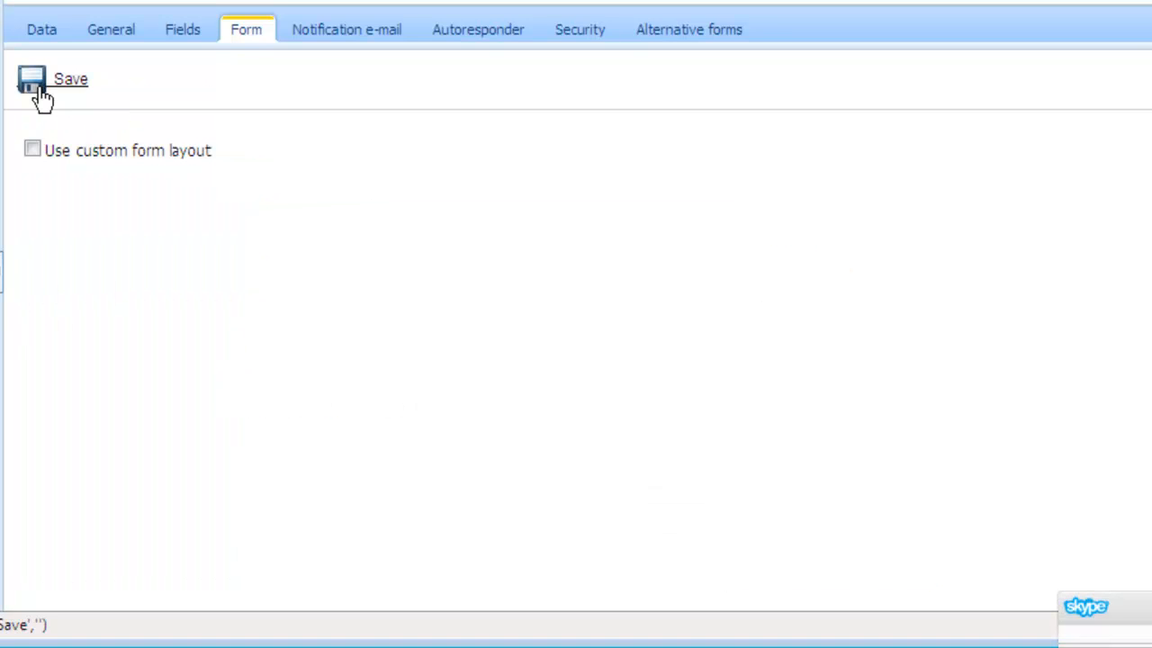
click(34, 150)
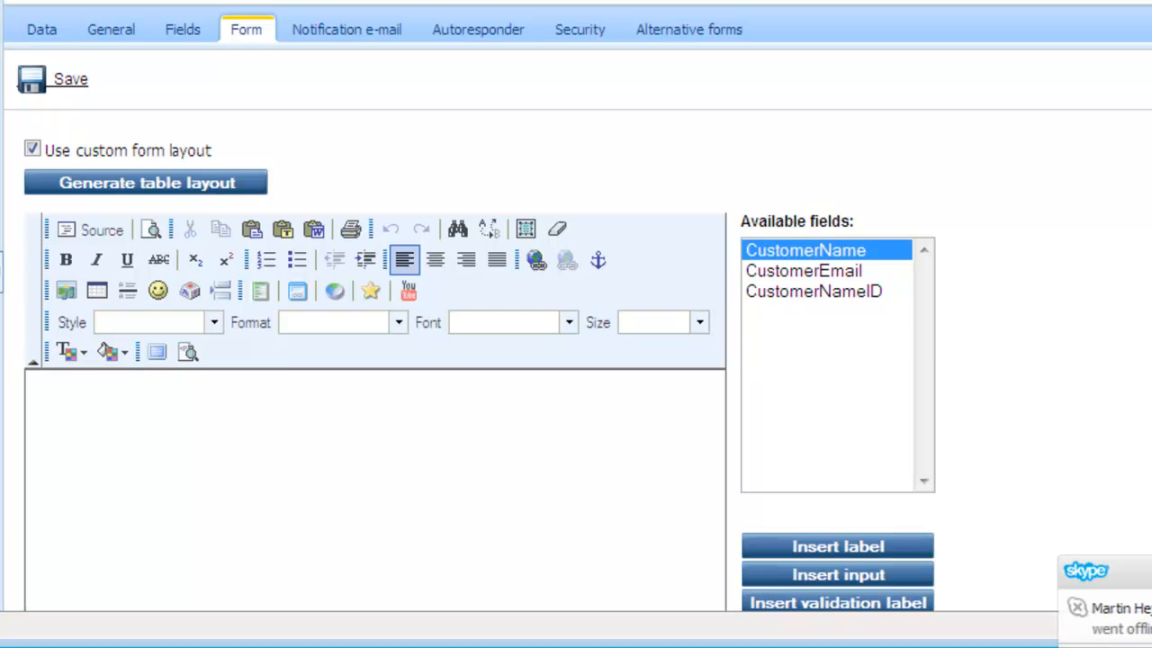
- Write "Customer Name" at the start of the empty form layout and format it as Heading 1
scroll(575, 324, down, 2)
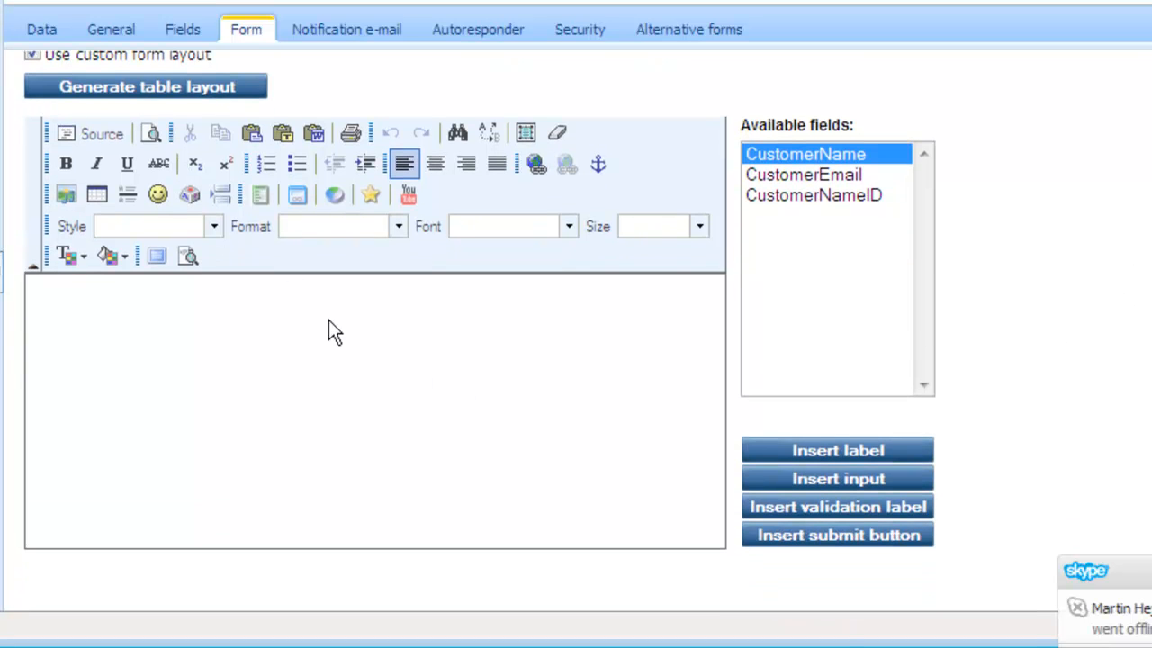
text(Customer )
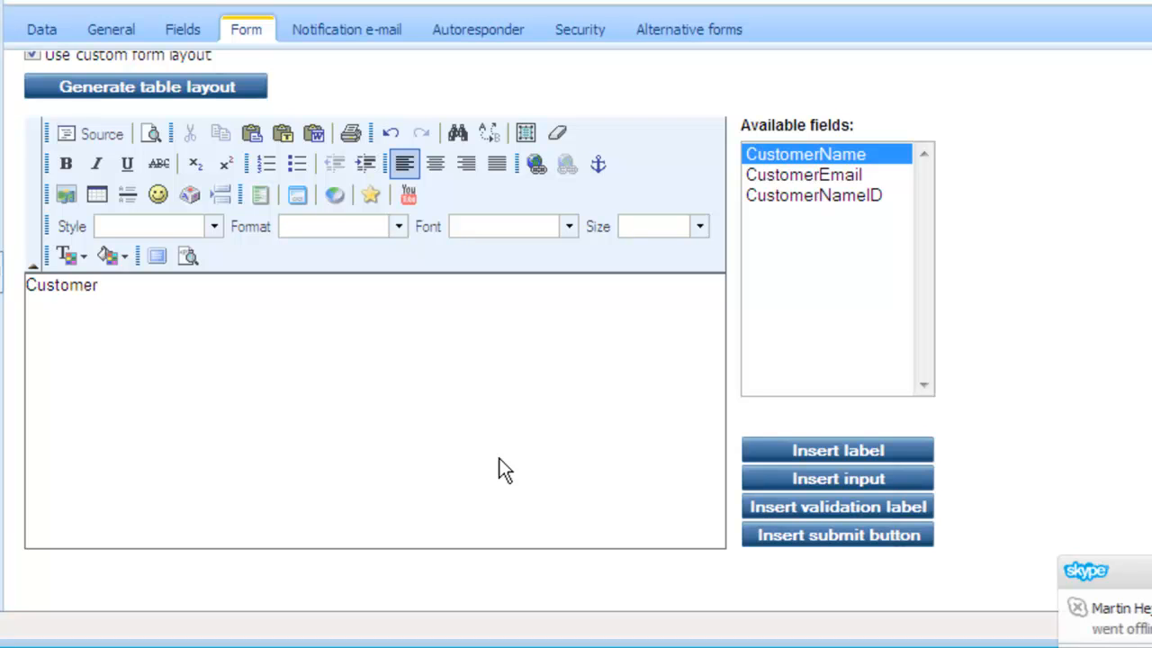
text(Name)
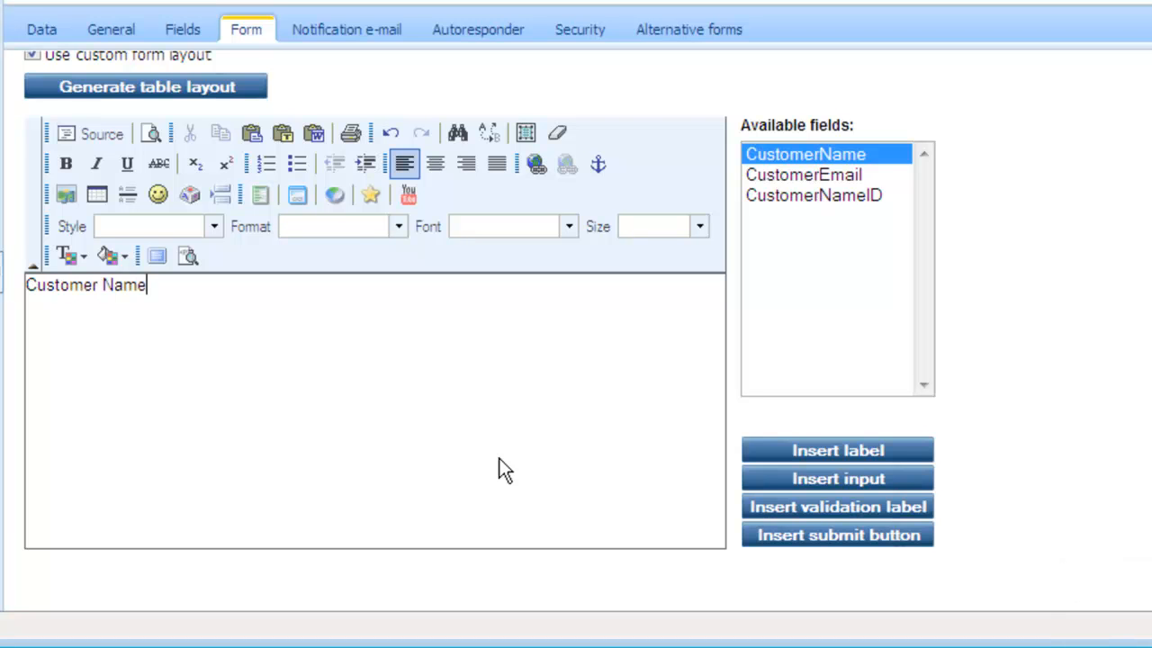
drag(25, 284, 153, 314)
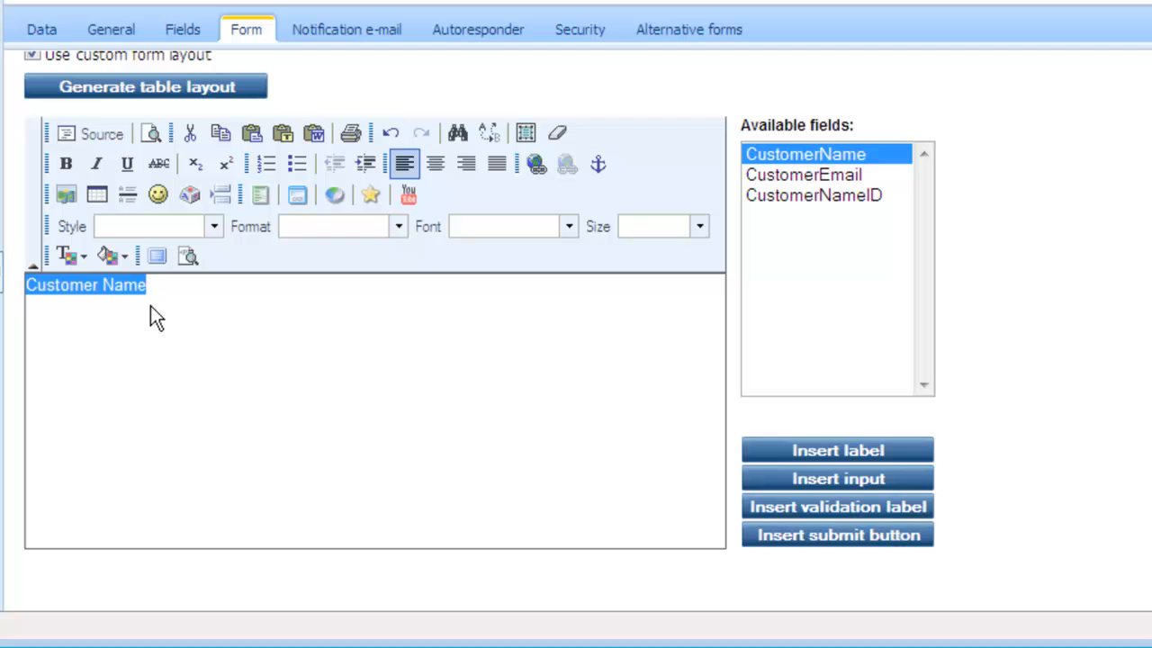
click(396, 227)
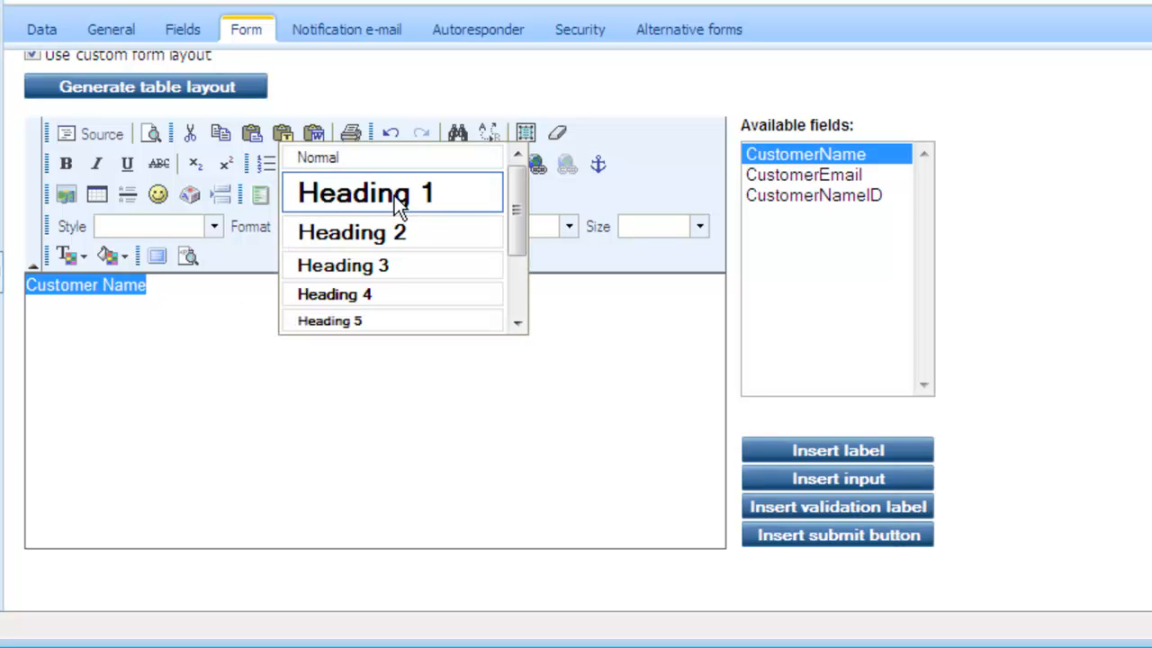
click(394, 195)
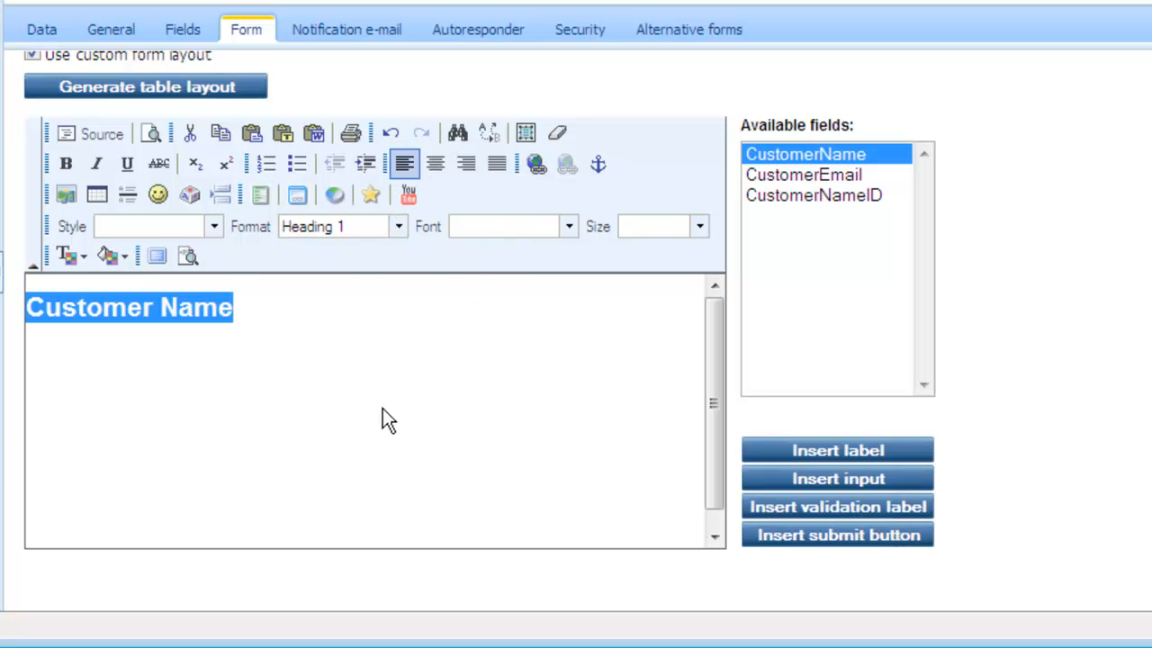
- Insert a smiley face at the end of the Customer Name heading
click(280, 314)
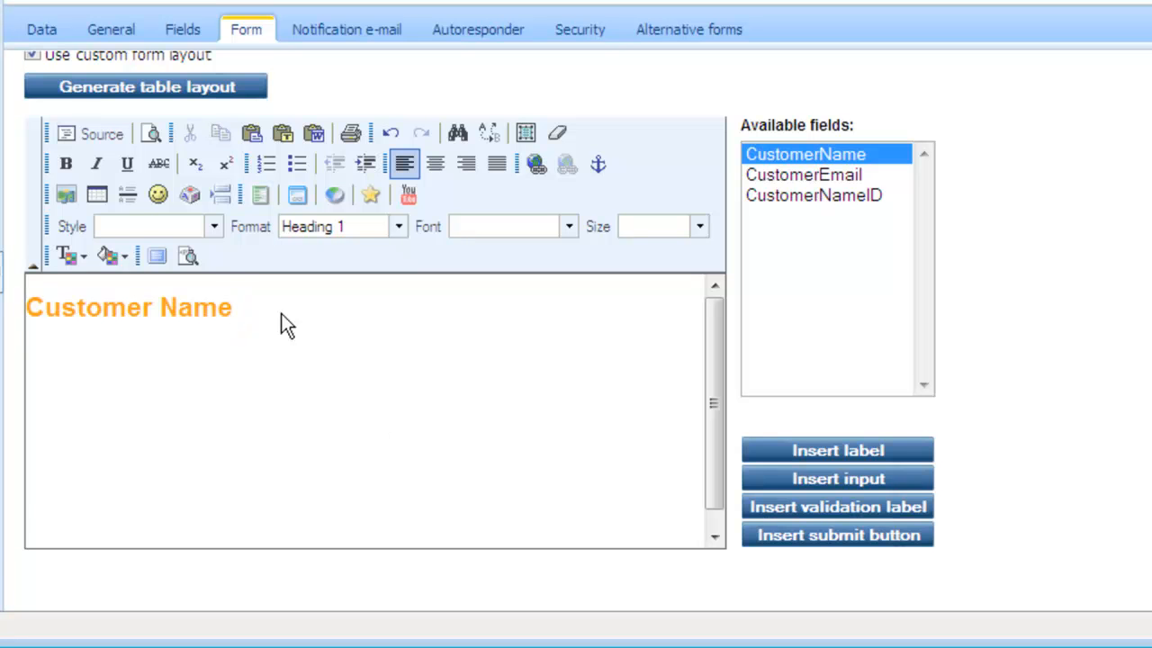
click(159, 195)
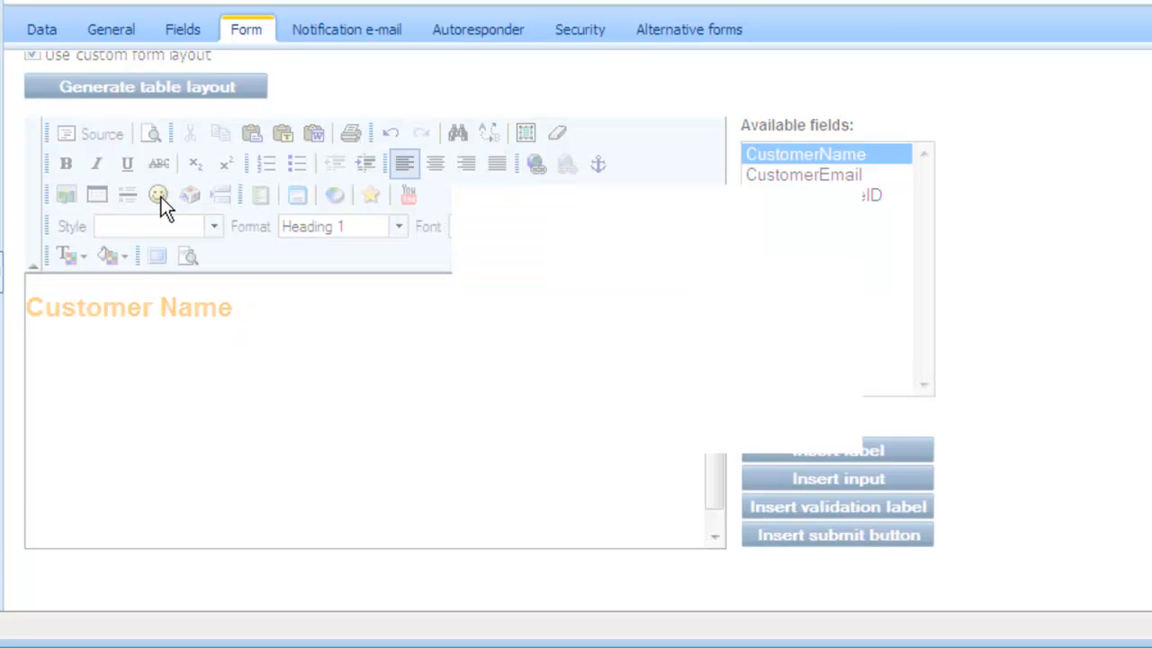
click(509, 262)
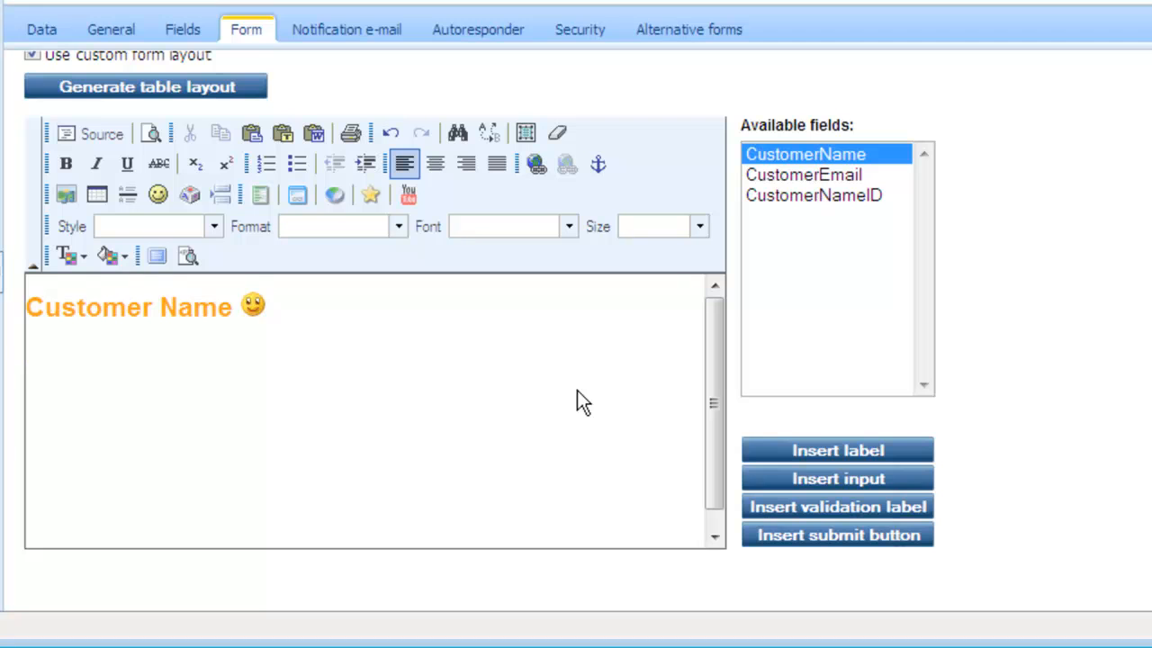
- Insert the CustomerName field's label, input and validation label on the line below the heading
click(780, 160)
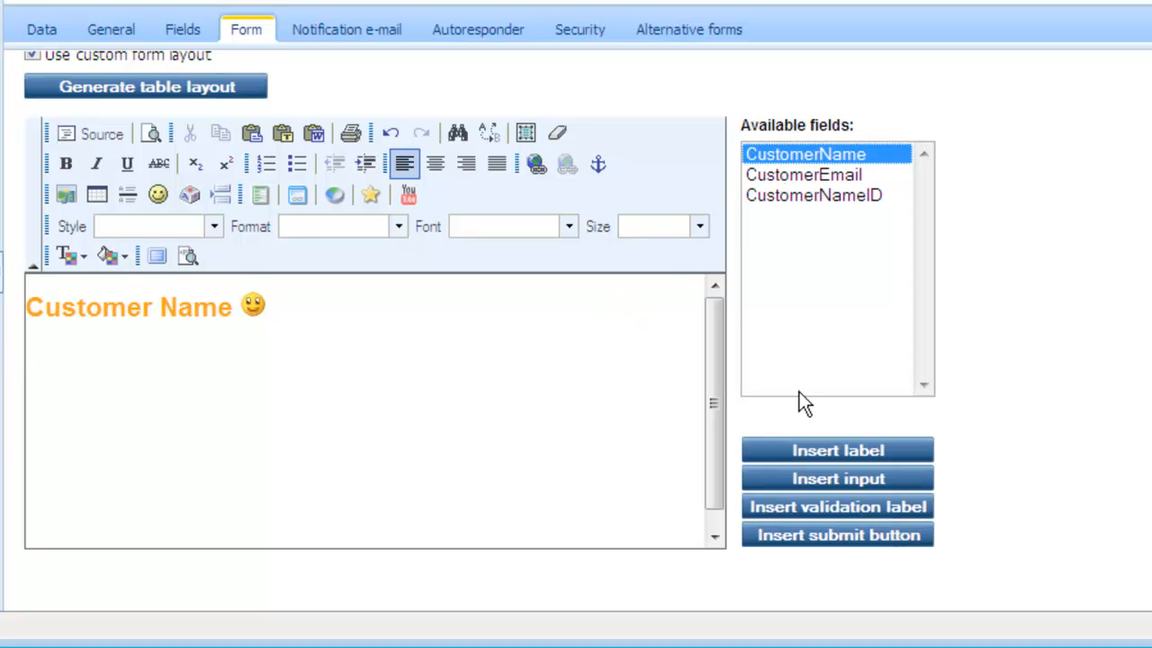
click(802, 452)
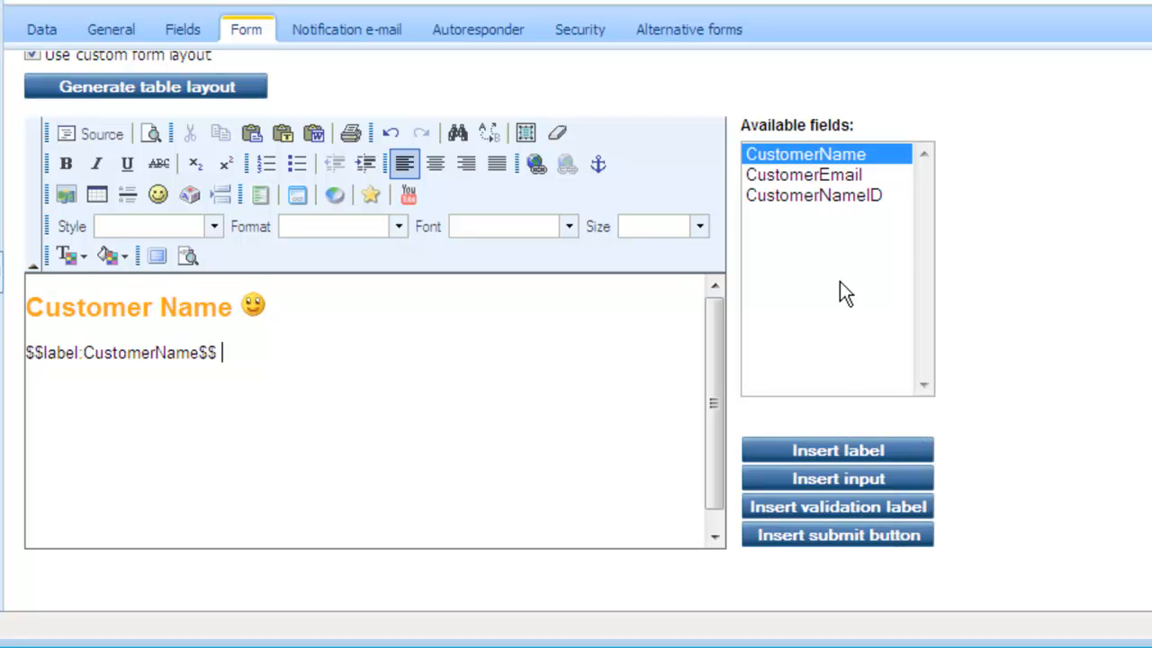
click(838, 481)
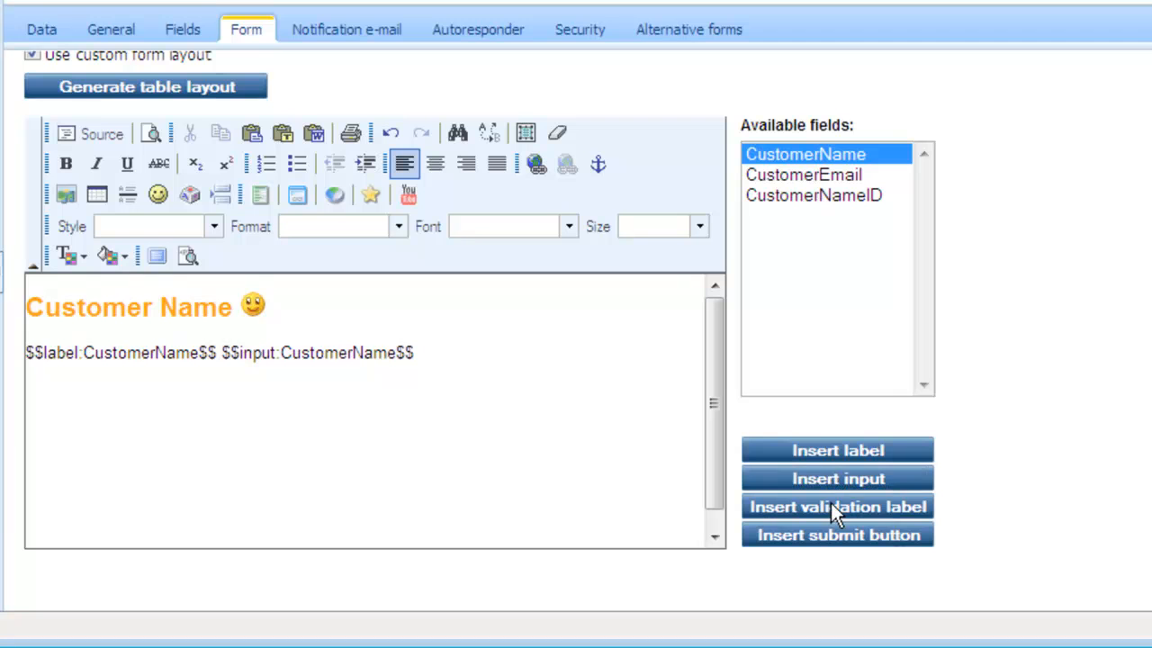
click(830, 503)
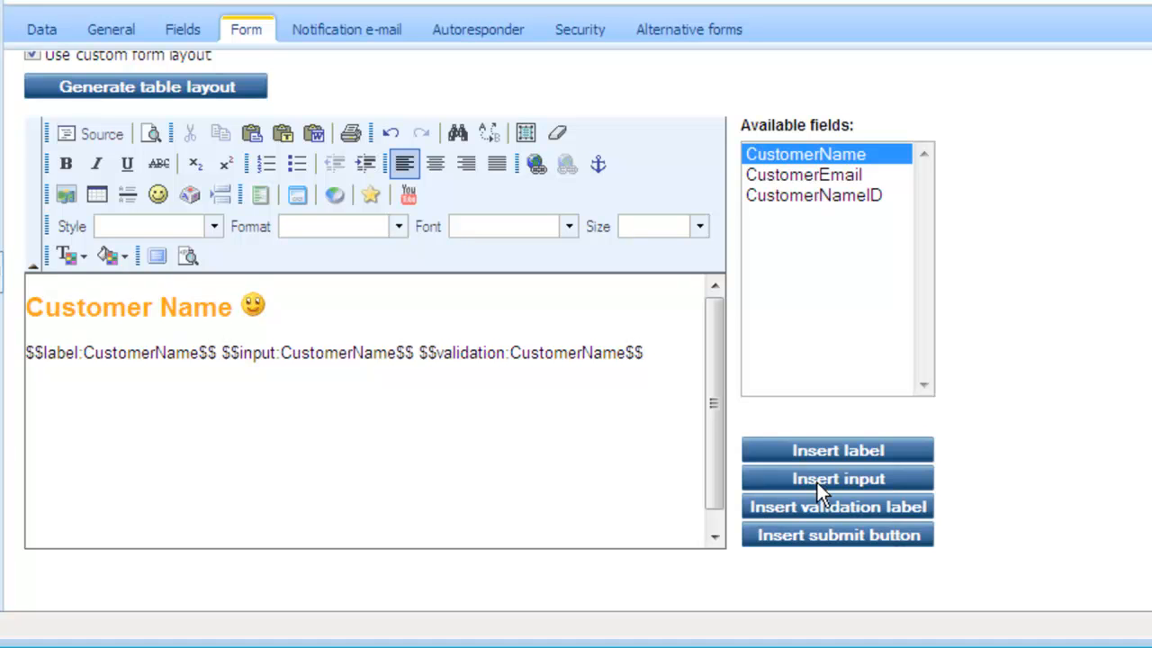
- Add the text "Please enter your email so that we can contact you for special information" below the CustomerName line
key(Return)
text(Please en)
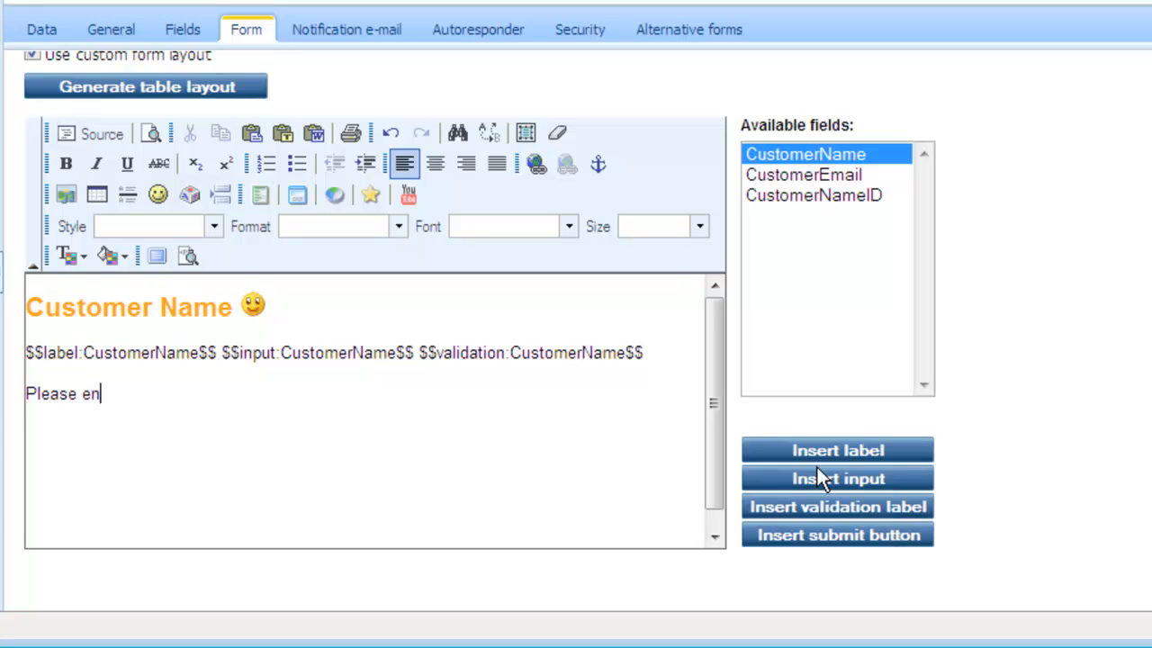
text(ter your email so t)
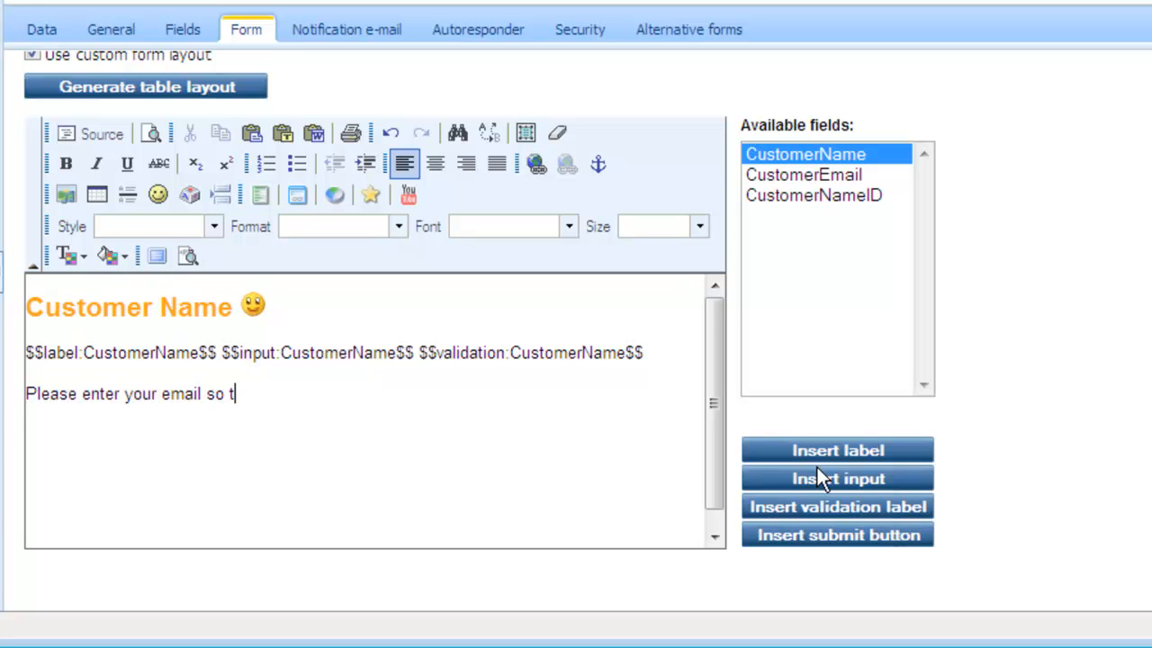
text(hat we can cont)
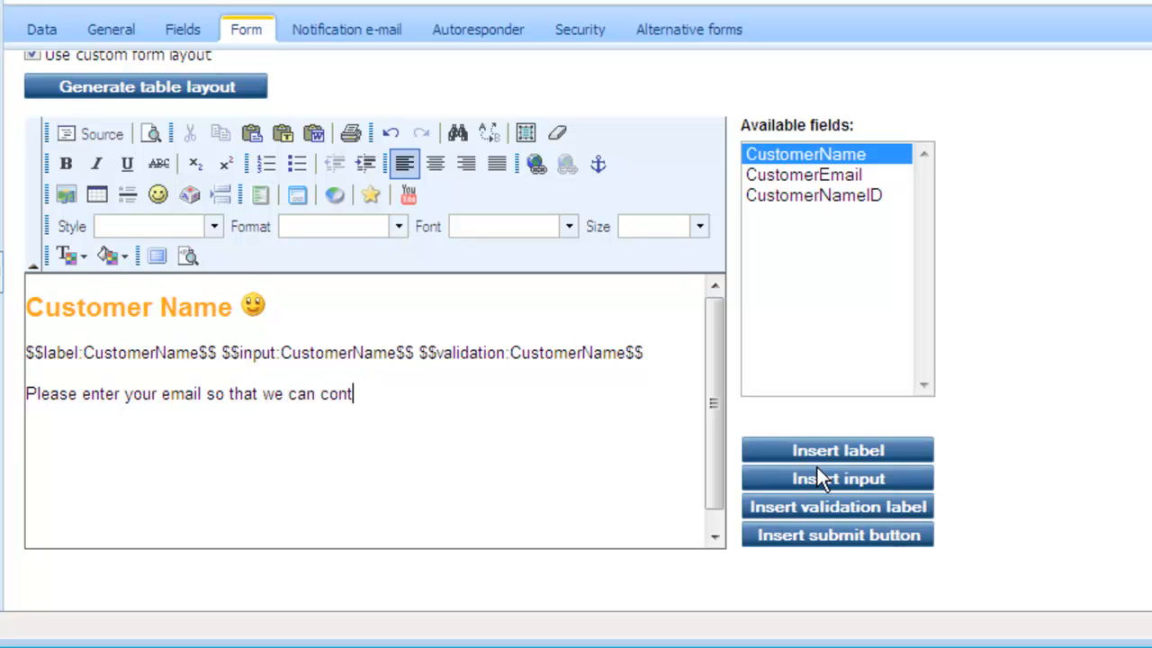
text(act you for )
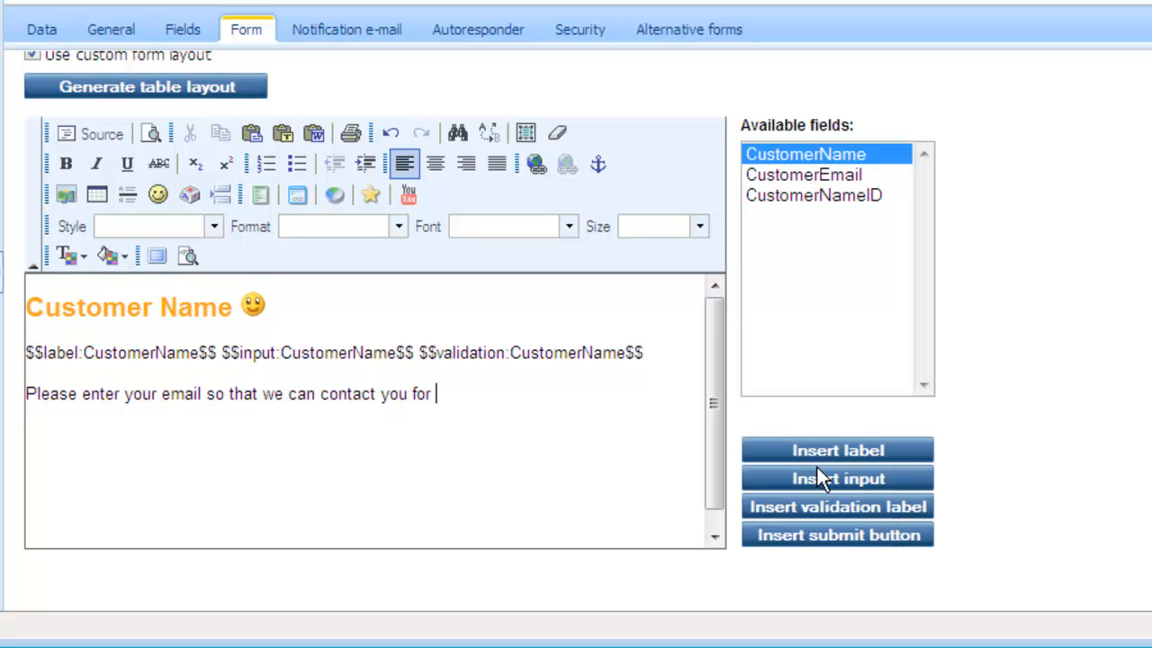
text(special information)
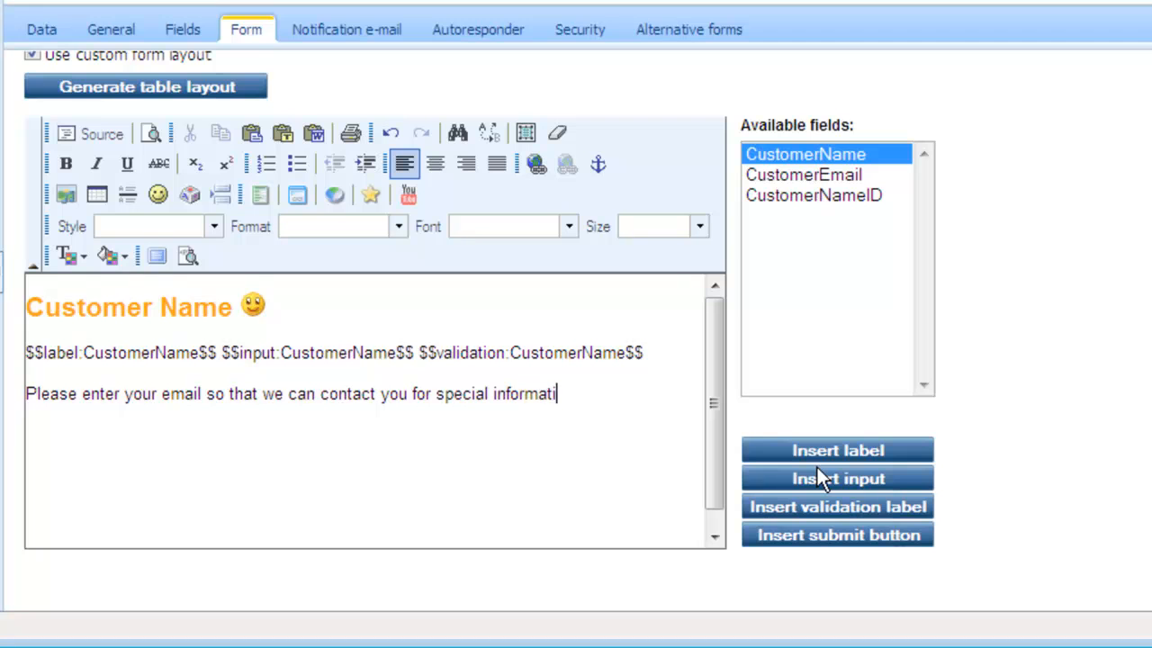
- Insert the CustomerEmail field's label, input and validation label on a new line under the e-mail instruction text
key(Return)
click(845, 177)
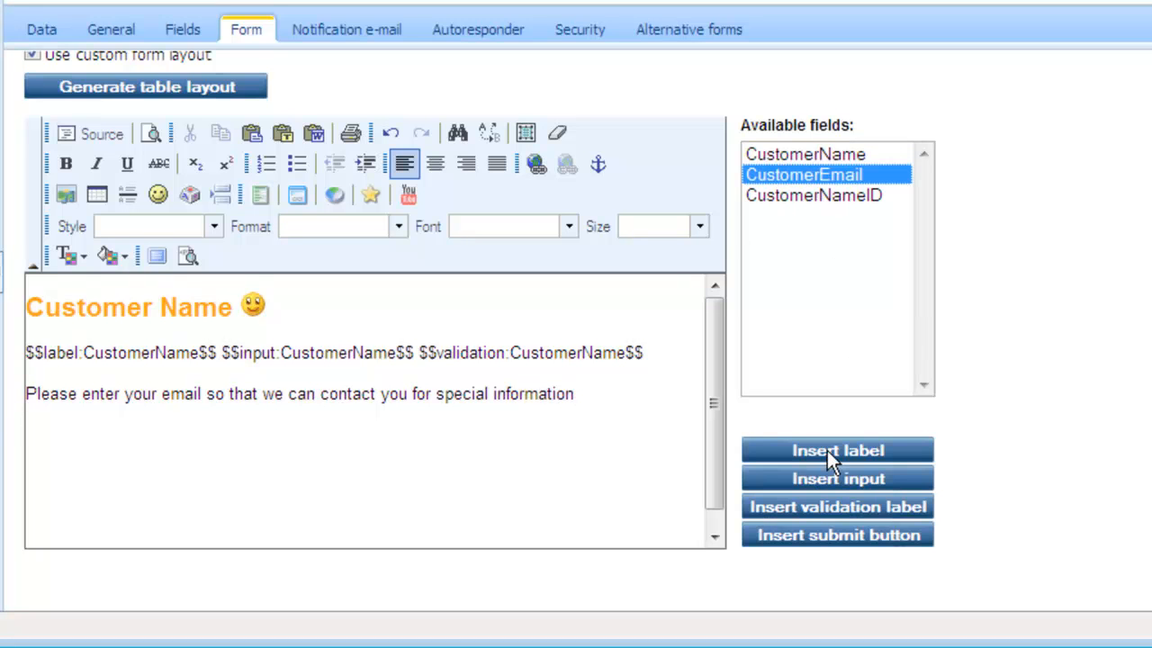
click(827, 450)
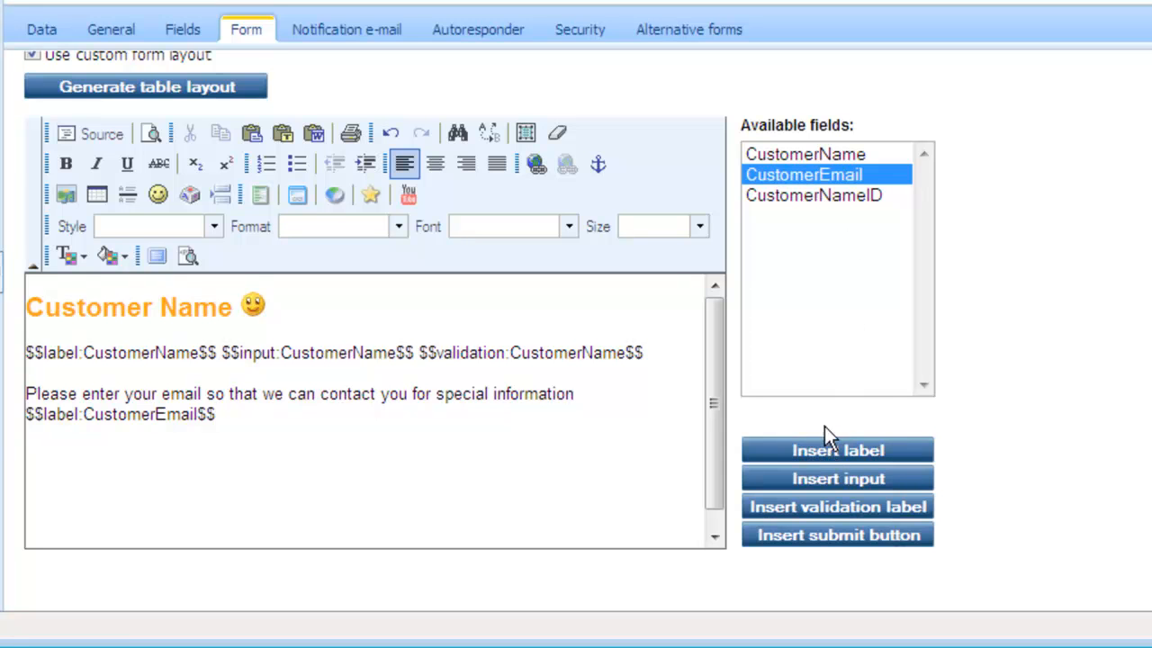
click(823, 481)
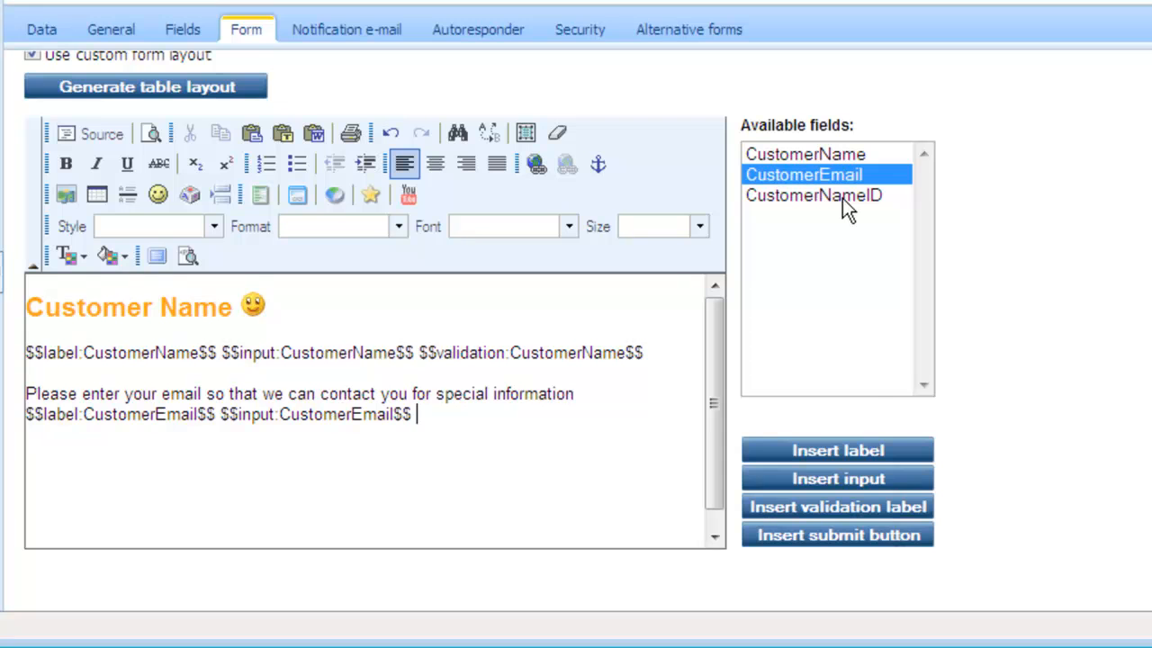
click(838, 506)
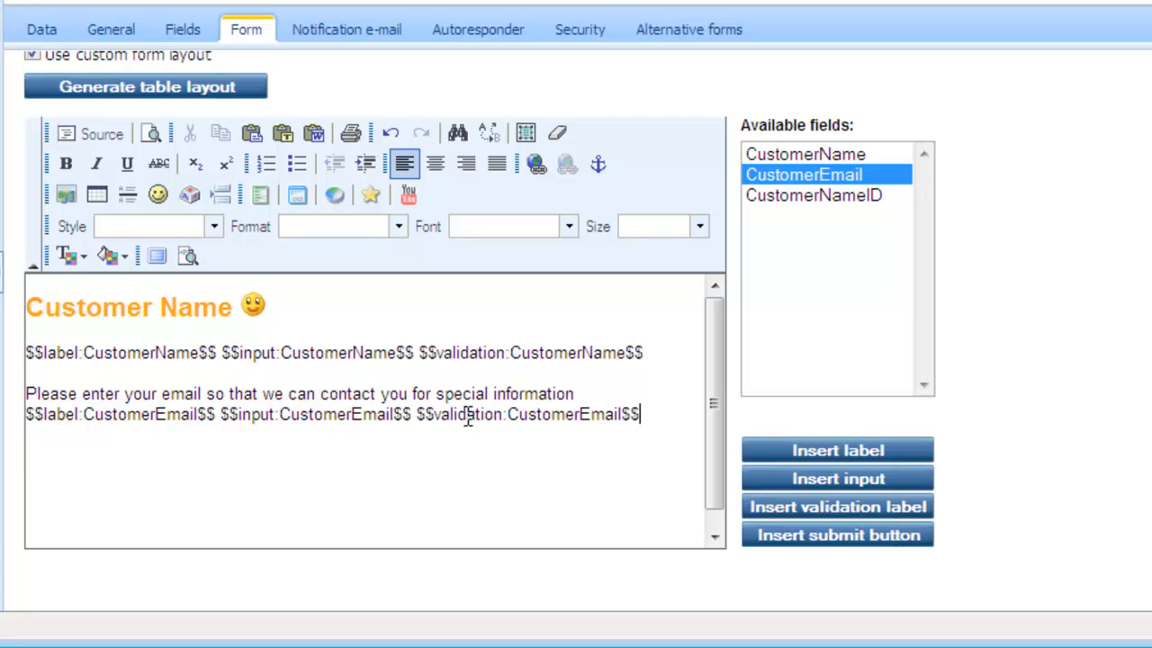
- Insert the CustomerNameID field's label, input and validation label in a new paragraph below the e-mail line
click(803, 193)
click(822, 449)
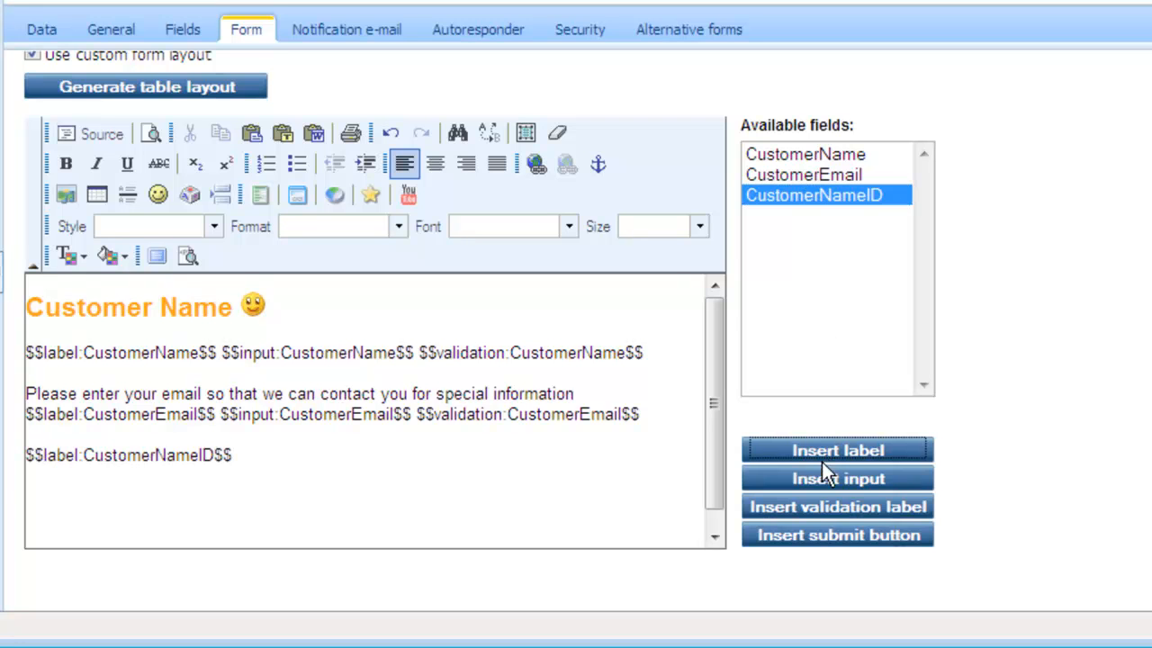
click(828, 480)
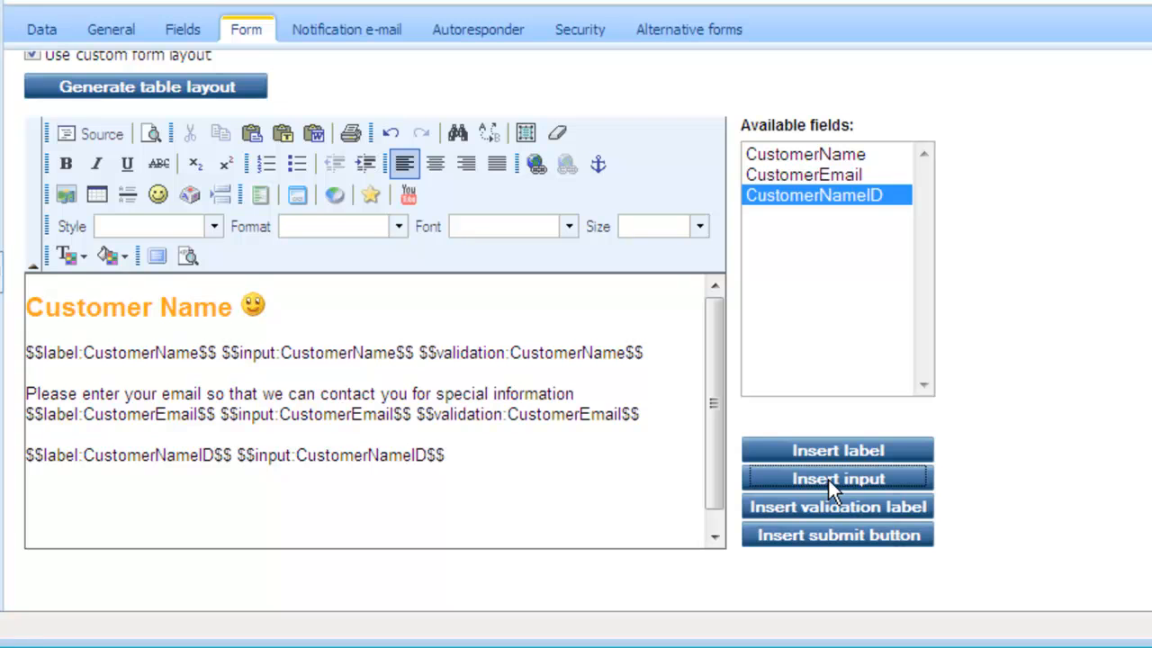
click(829, 509)
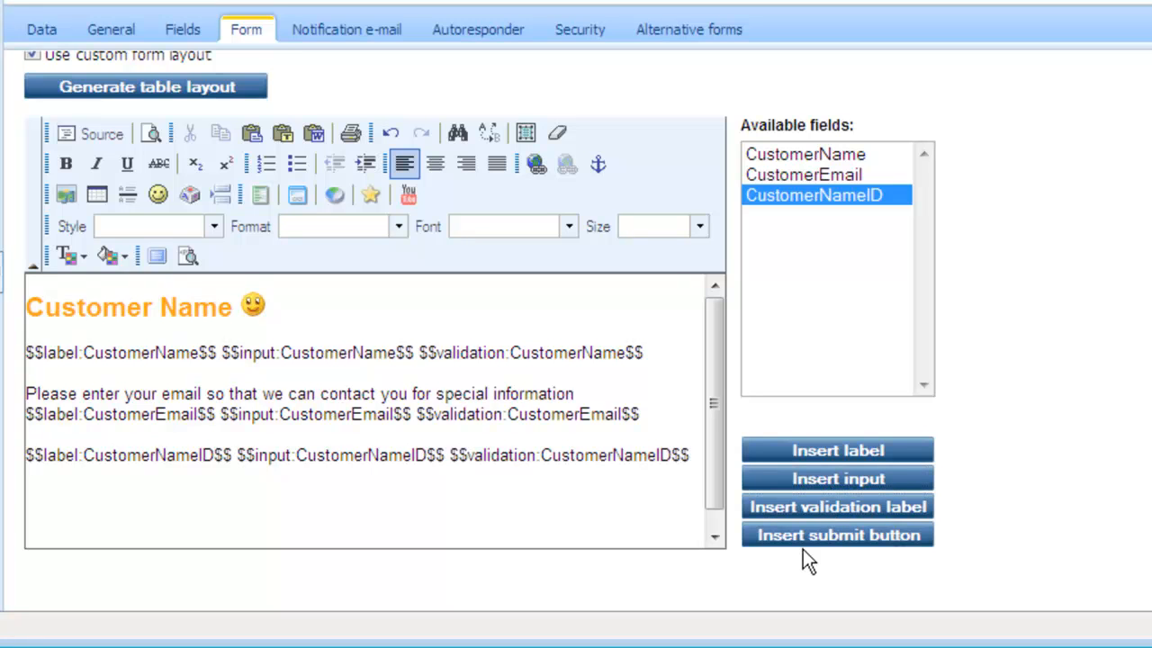
- Insert the submit button in a new paragraph at the end of the layout and save the custom form layout
key(Return)
click(808, 538)
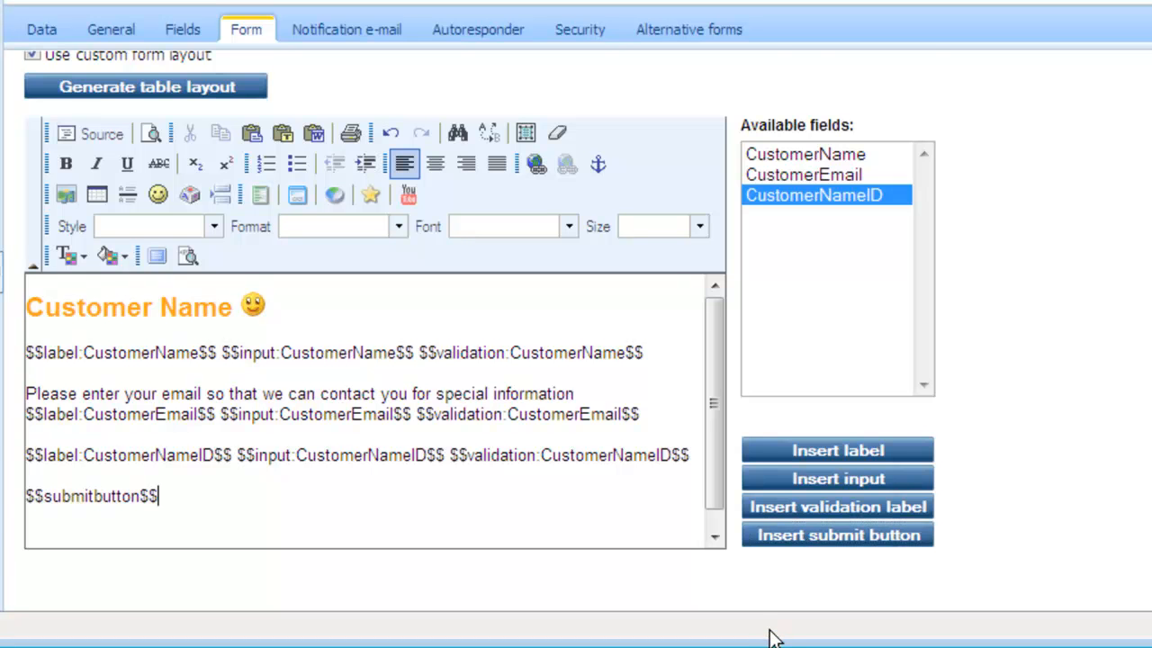
scroll(771, 628, down, 1)
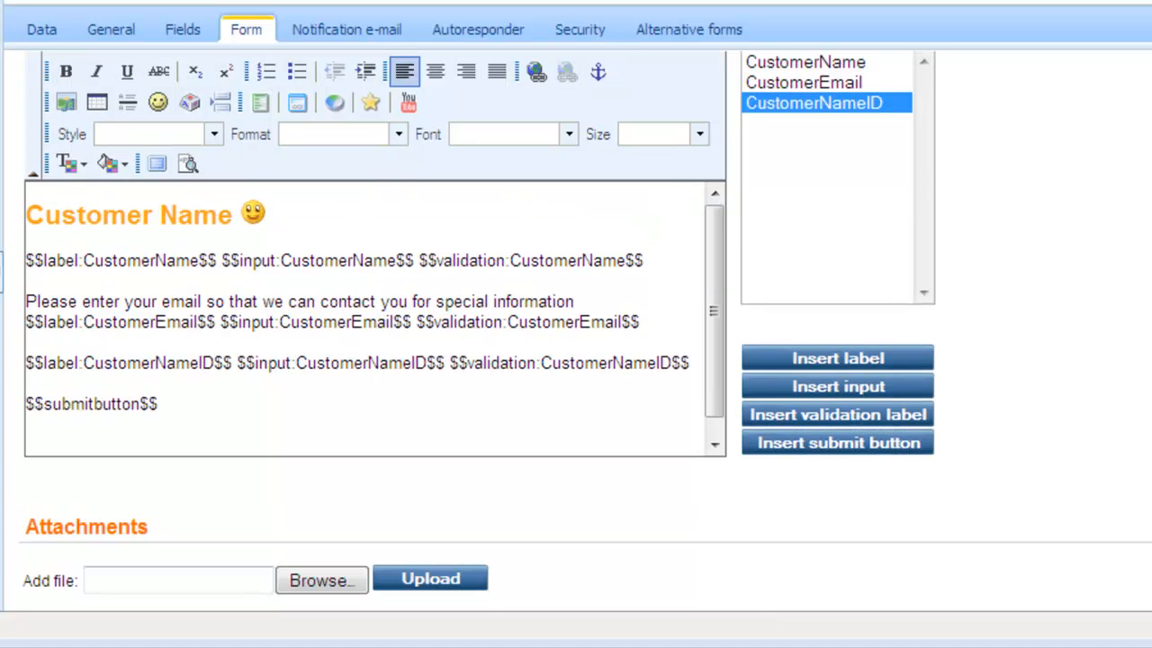
scroll(576, 342, up, 2)
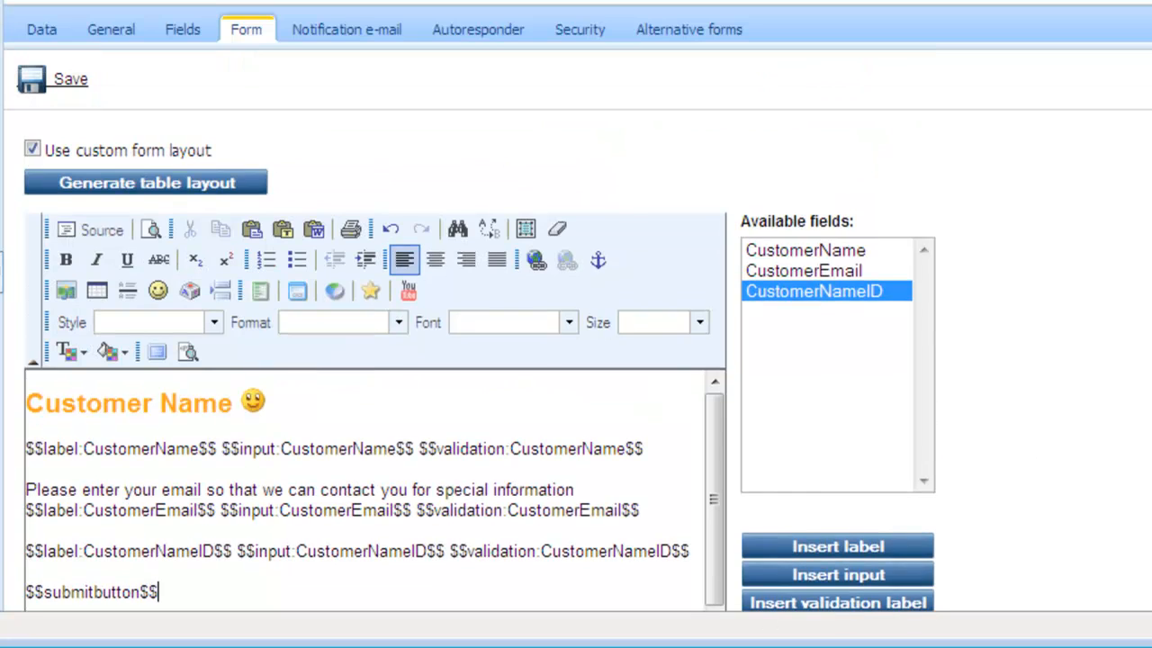
click(72, 81)
scroll(632, 234, down, 1)
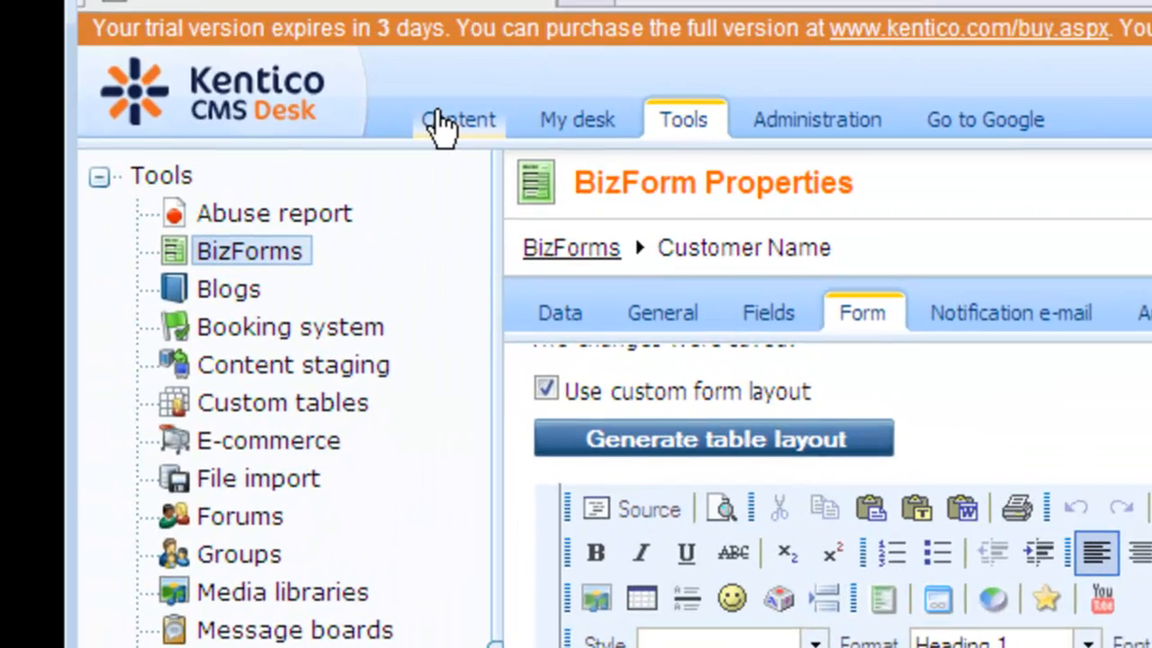
- Create a new Blog post document under My blog in the Blogs section of the site content
click(306, 38)
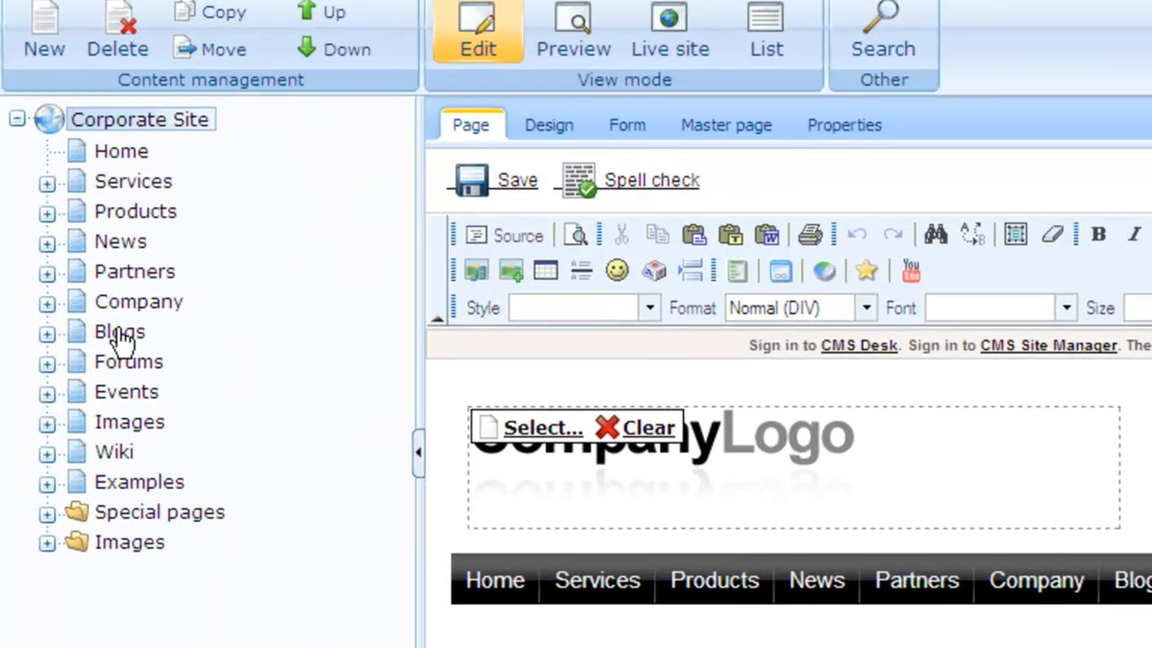
right_click(123, 340)
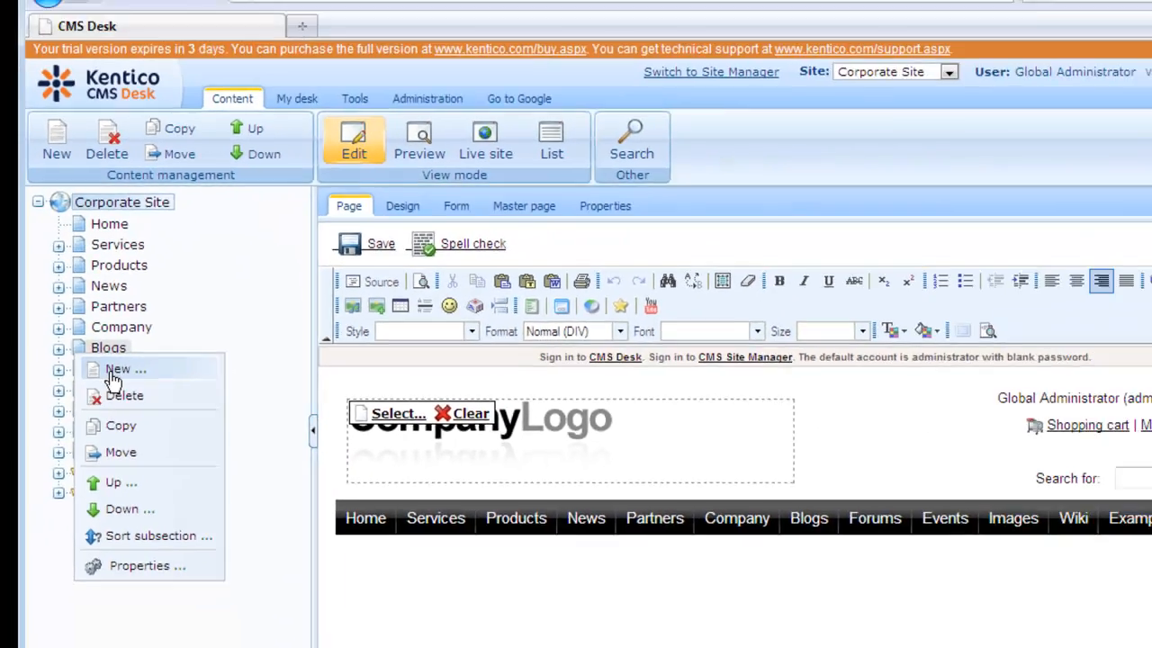
click(125, 361)
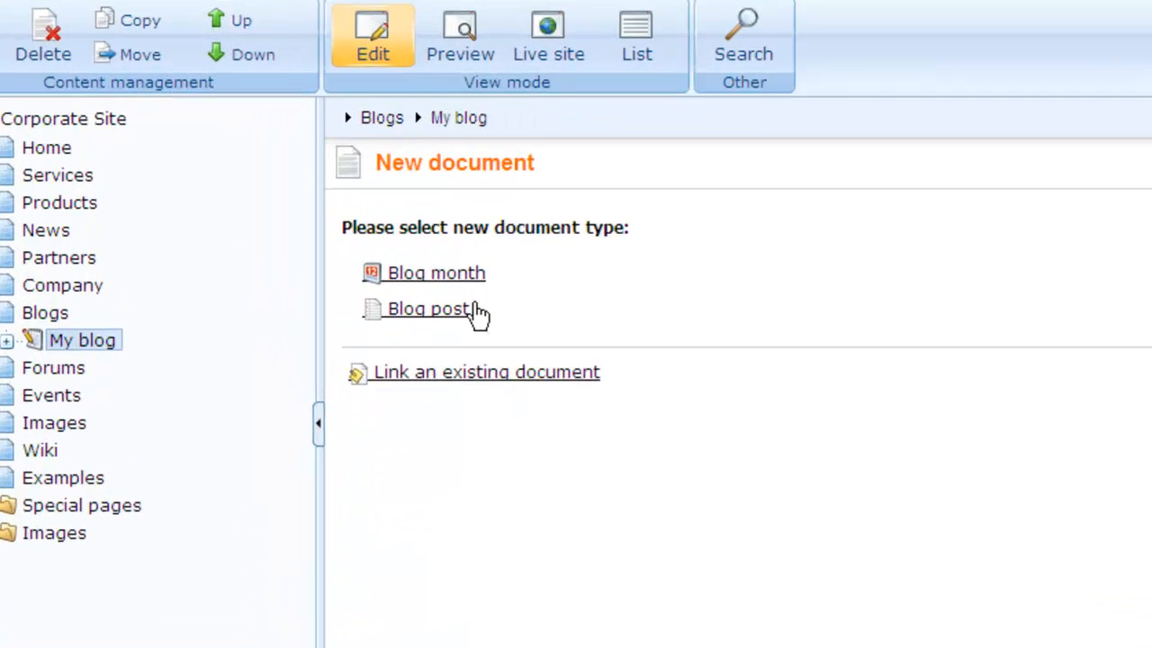
click(476, 311)
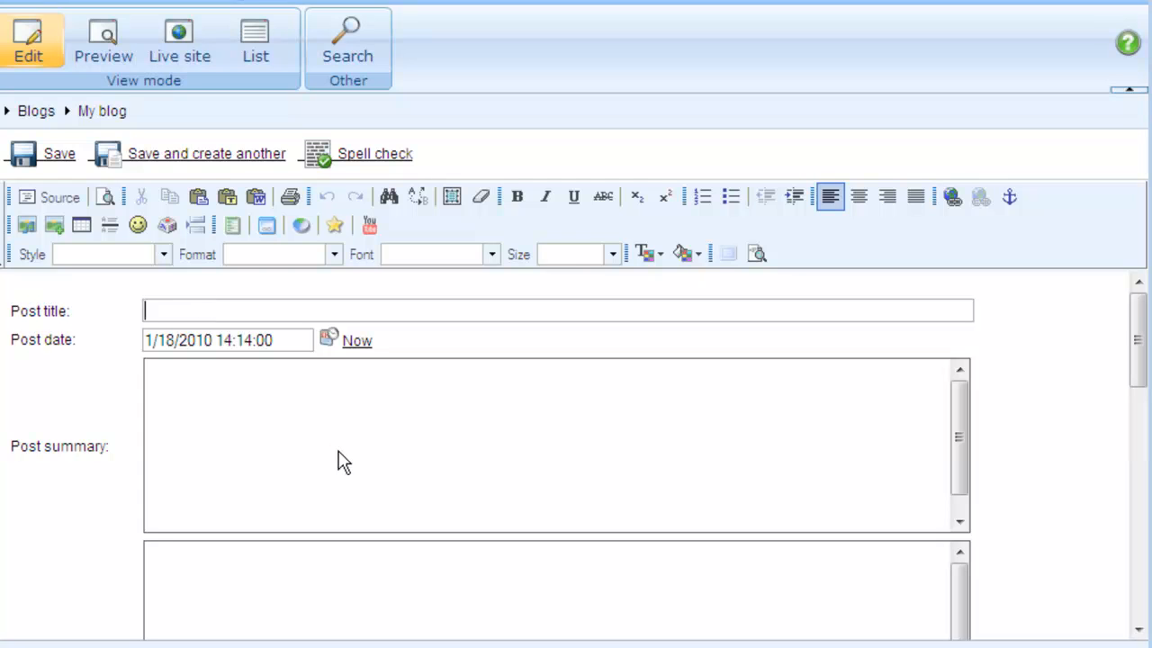
- Title the post "Customer Information" and enter "Please provide your information" as its summary
text(T)
key(BackSpace)
text(Customer Information)
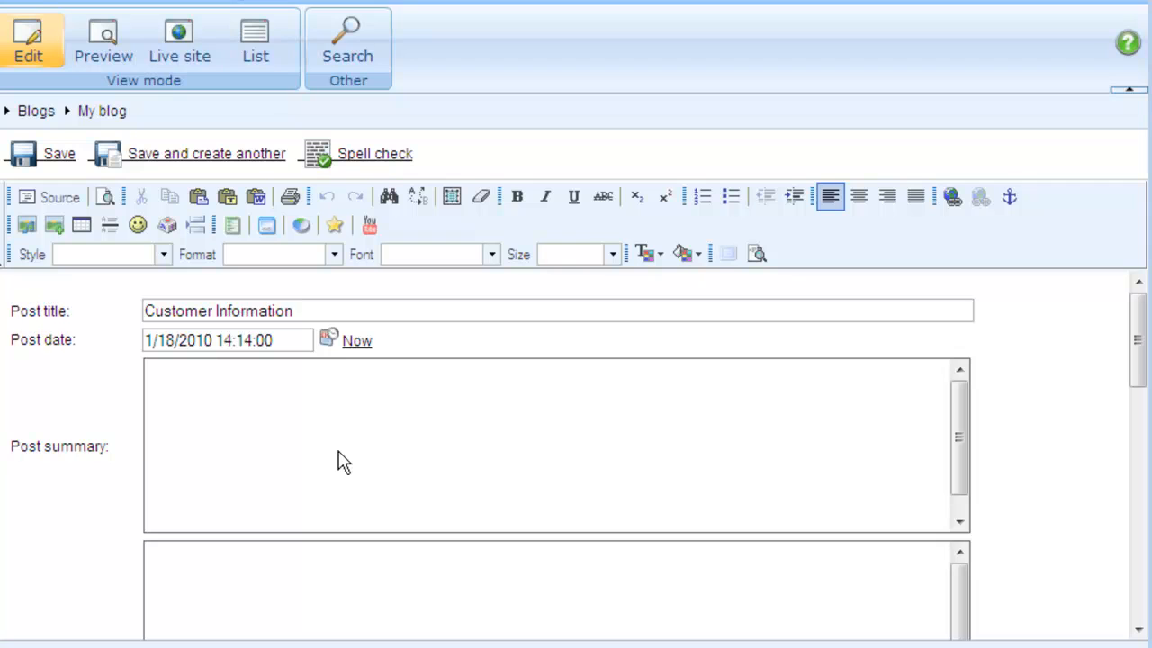
click(342, 461)
text(Please provid)
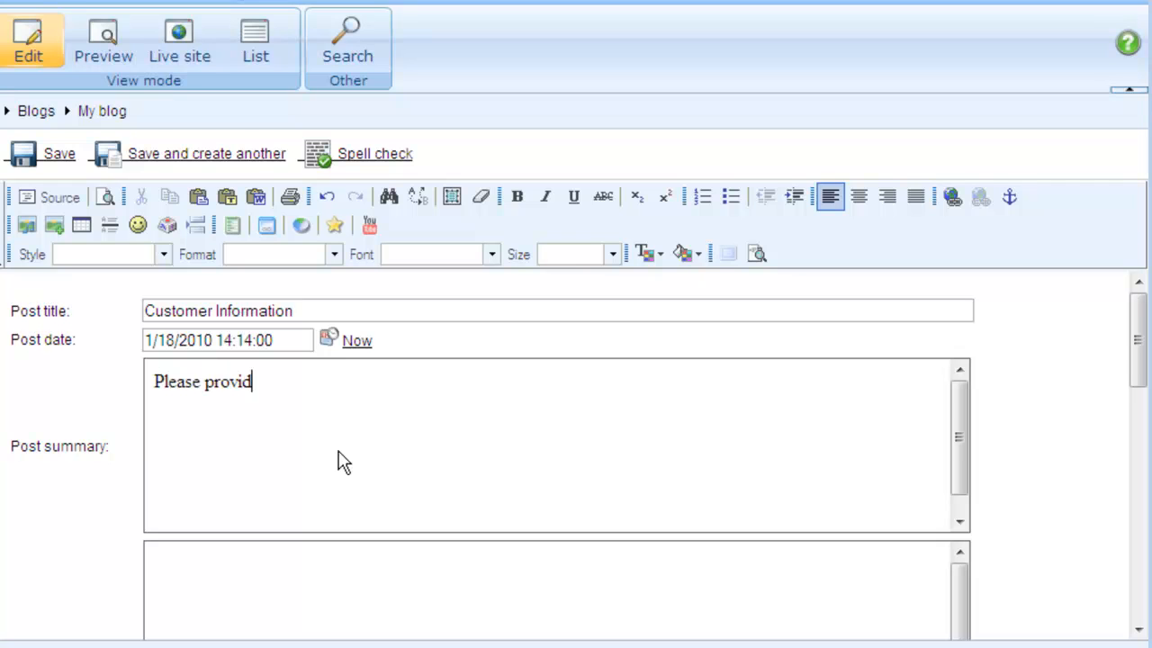
text(e your information)
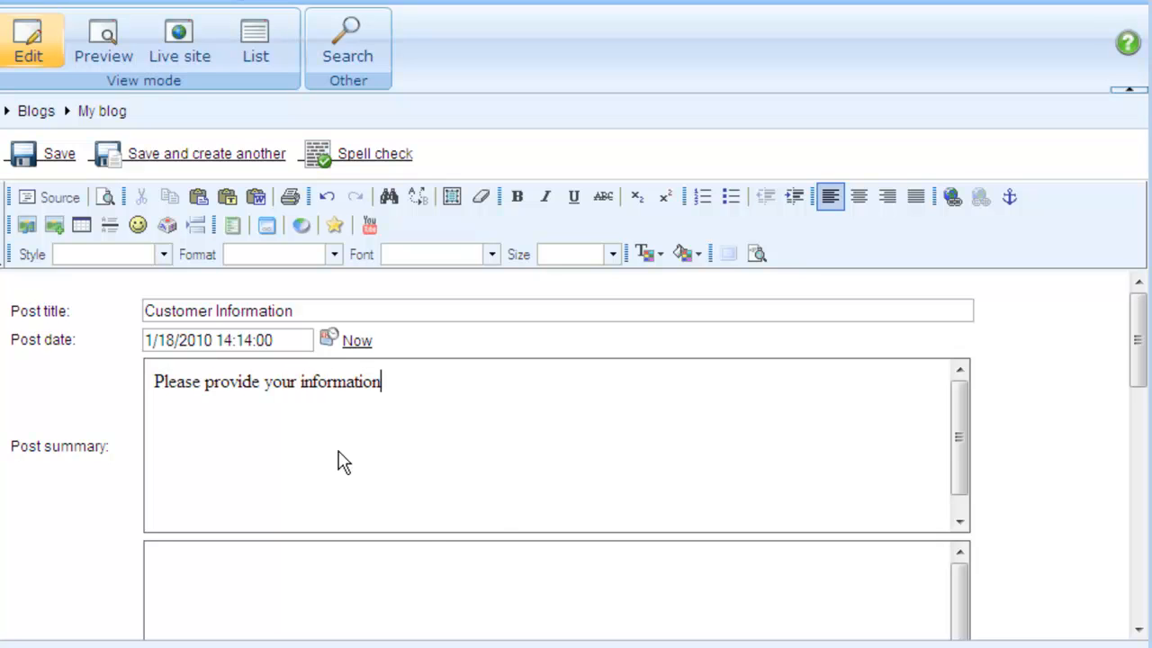
- Insert the Customer Name BizForm into the post text and save the blog post
click(373, 591)
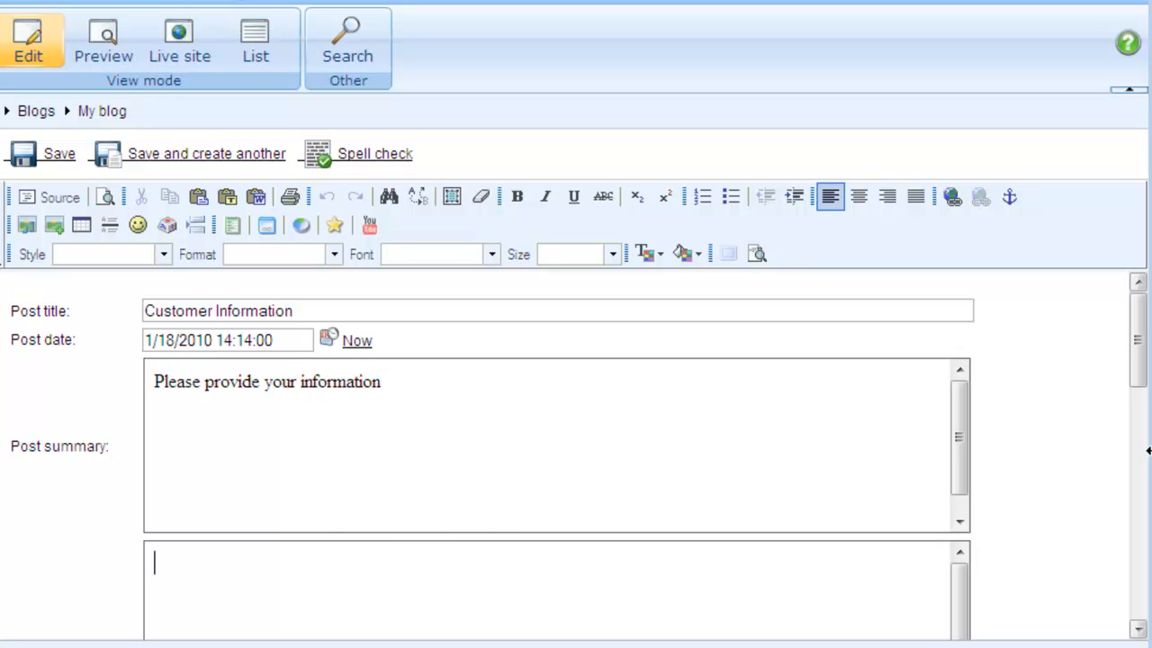
drag(1141, 364, 1141, 440)
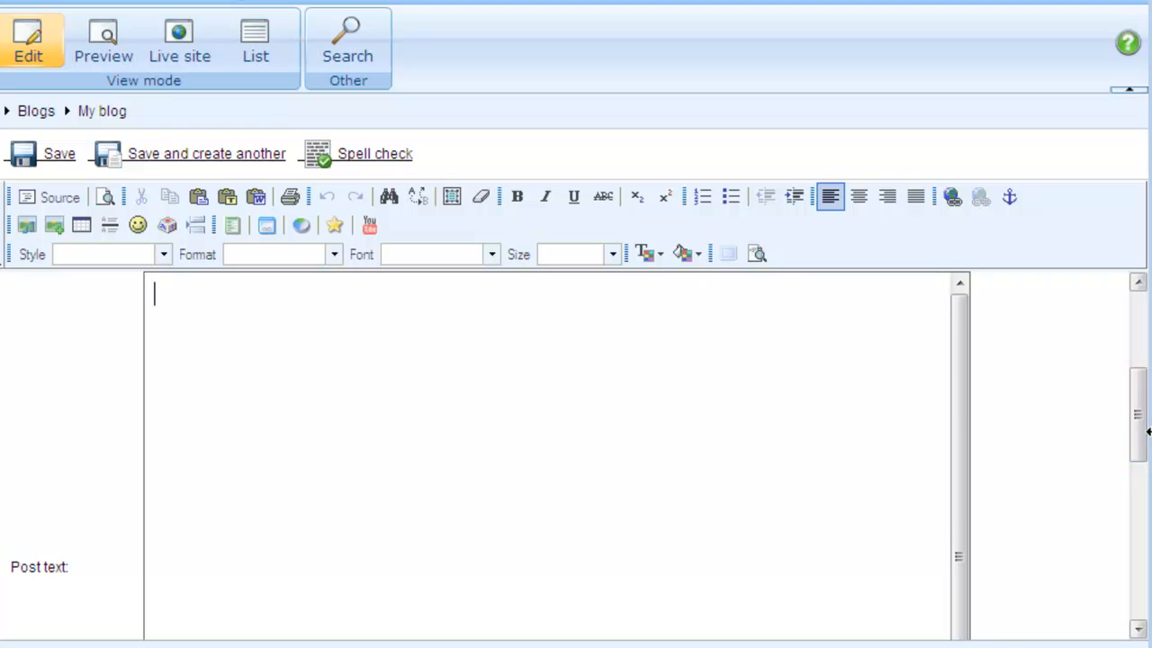
click(234, 228)
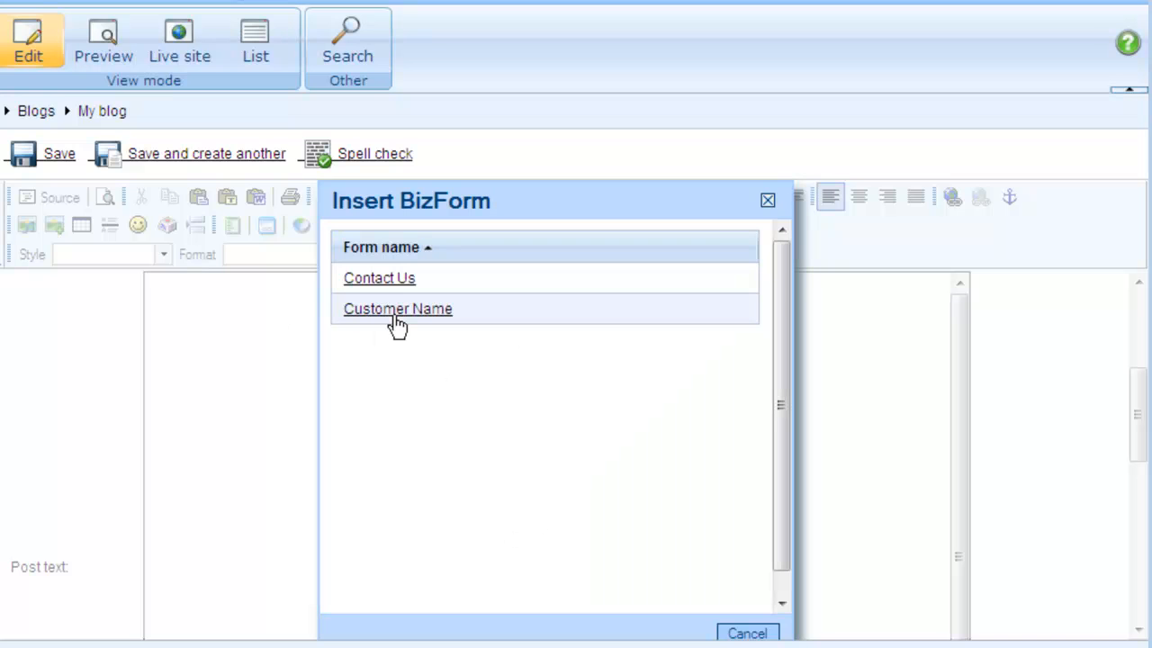
click(397, 310)
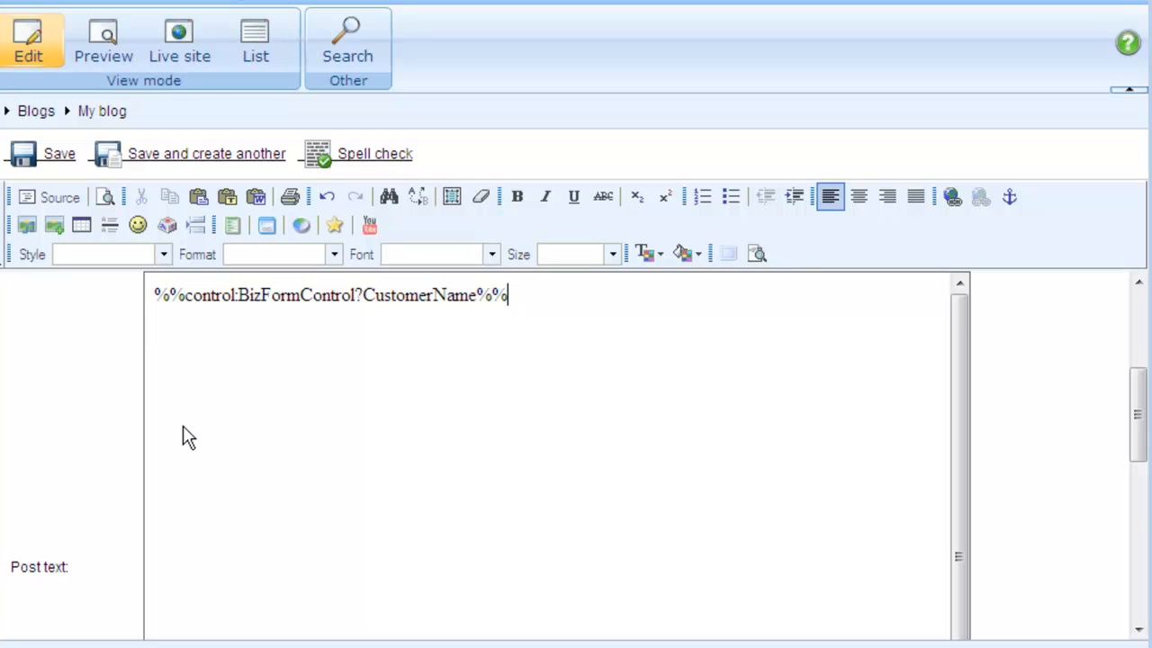
click(68, 158)
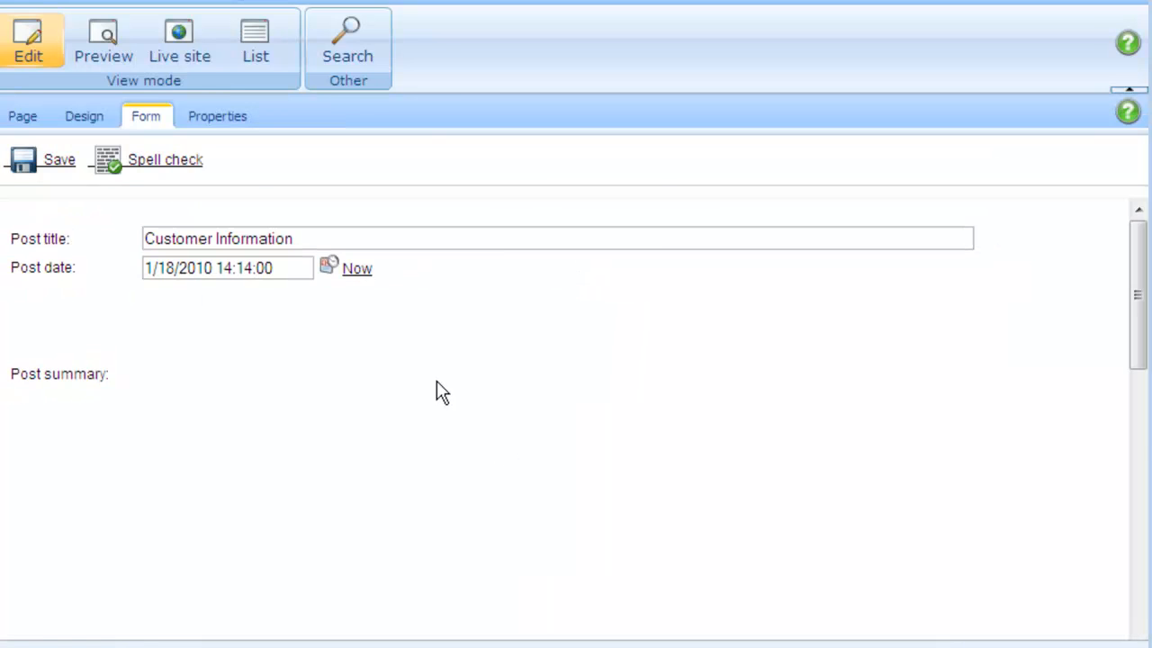
- Preview the blog post and submit its embedded Customer Name form with the name and email left empty
click(119, 61)
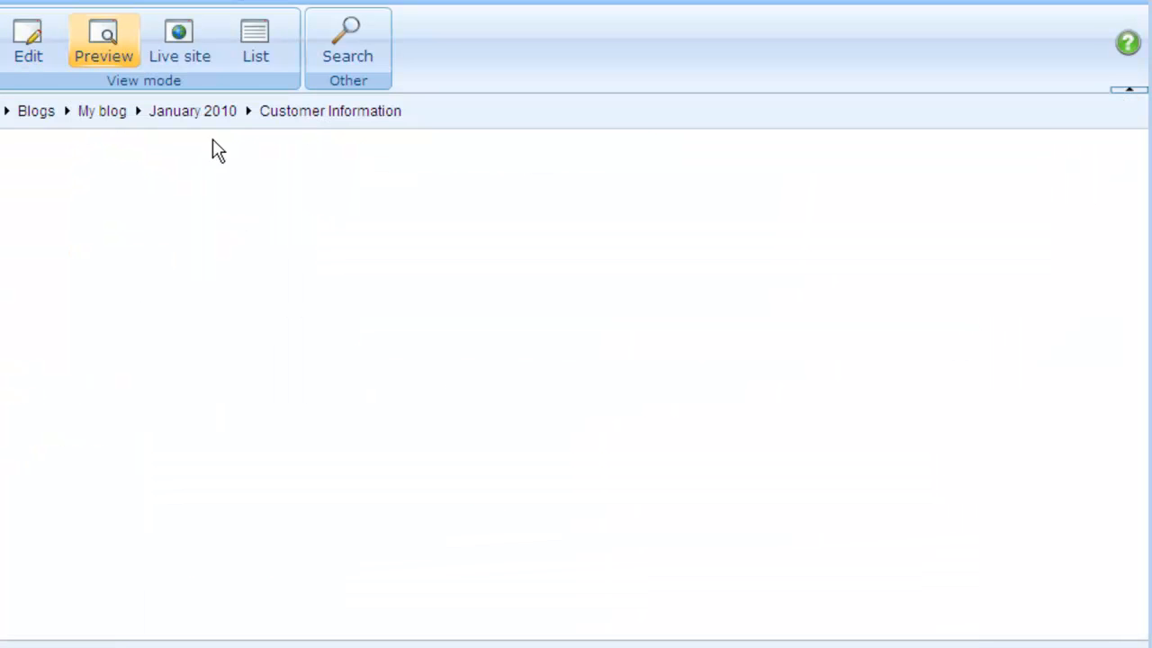
drag(1141, 253, 1143, 347)
click(114, 290)
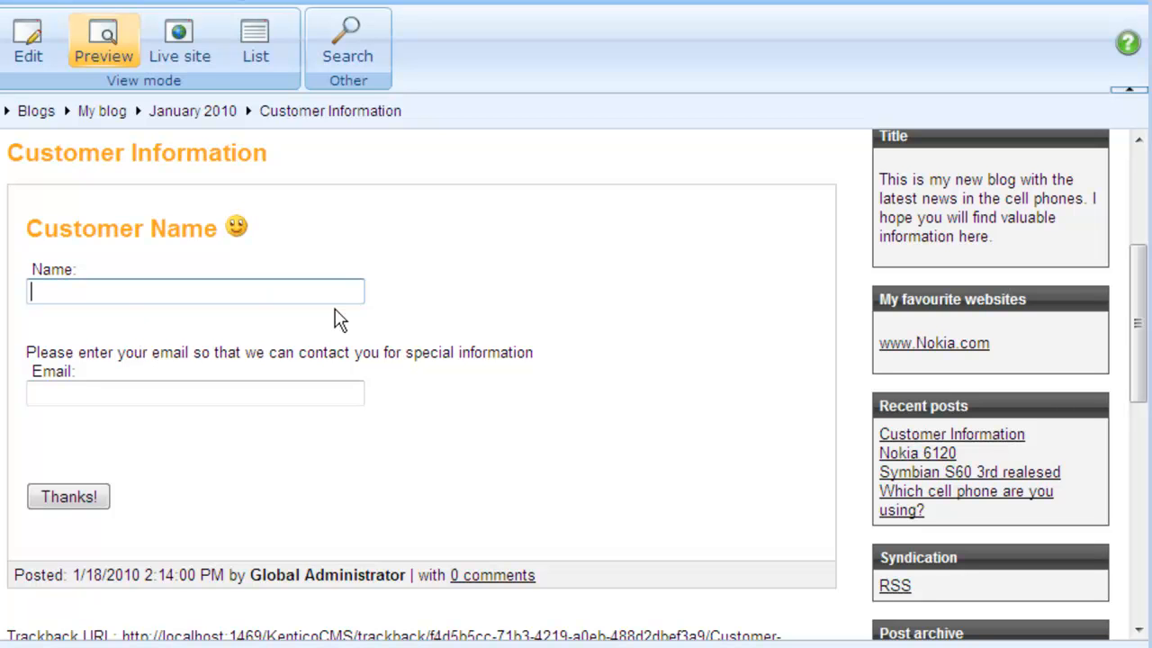
click(95, 501)
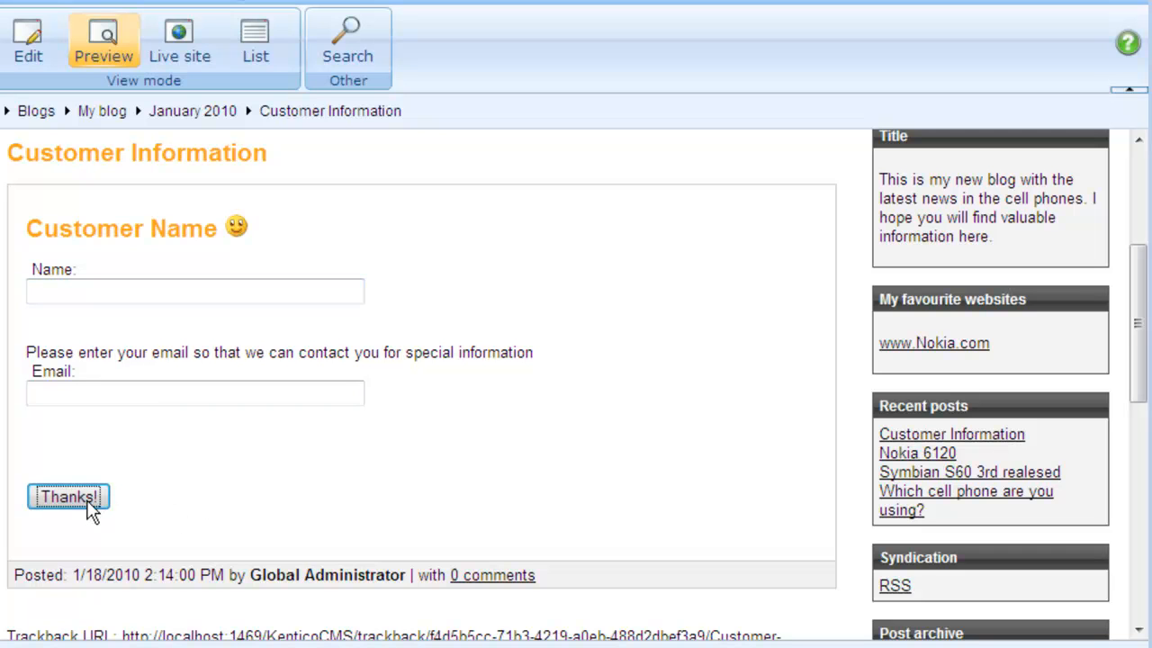